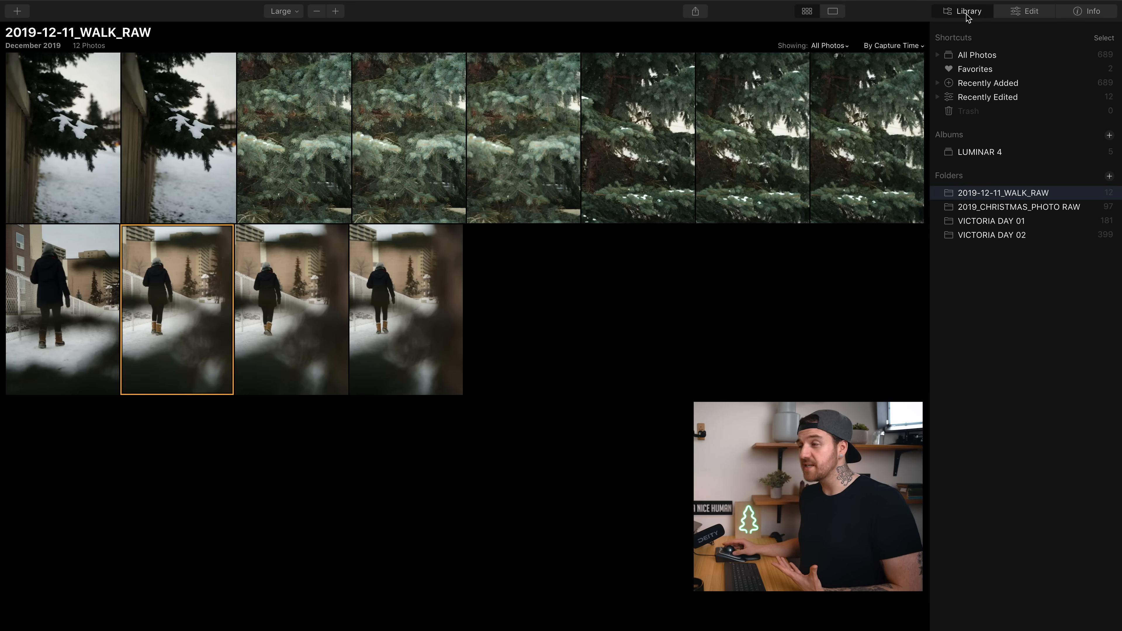
# Step: Switch the selected photo of the walking person to editing and look over the Light and Color settings in Essentials
pyautogui.click(1034, 12)
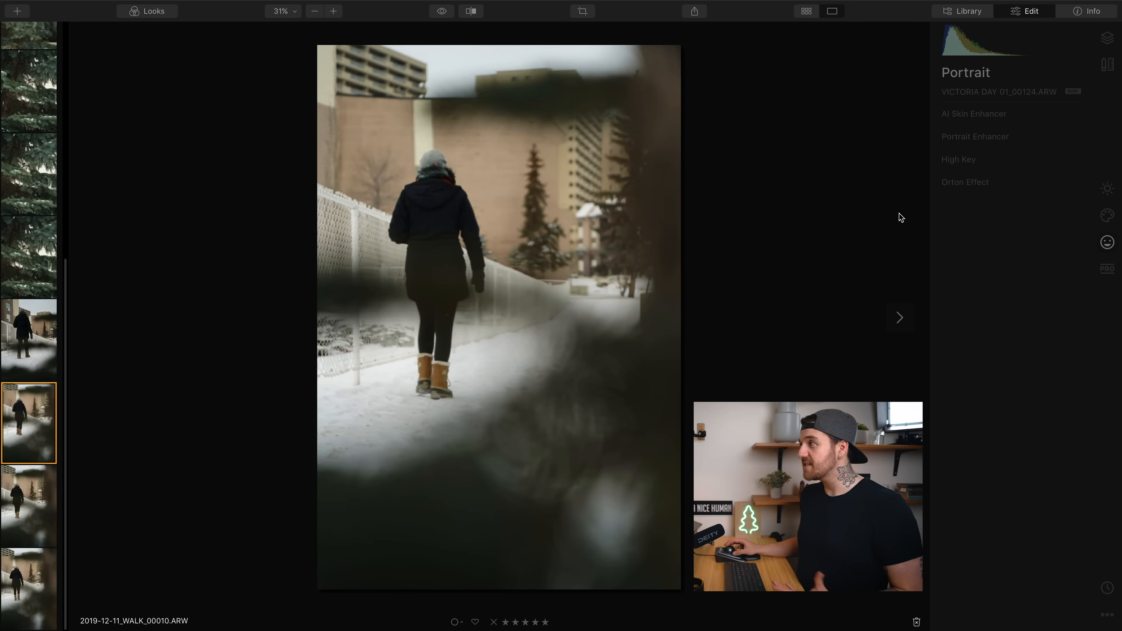
pyautogui.click(1108, 190)
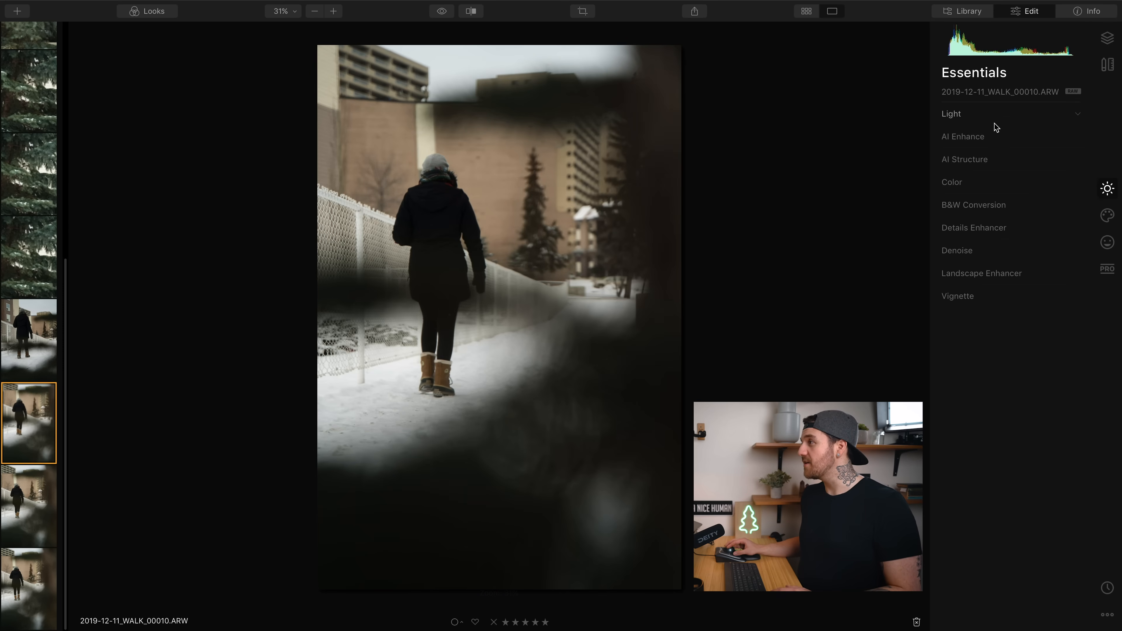
pyautogui.click(981, 113)
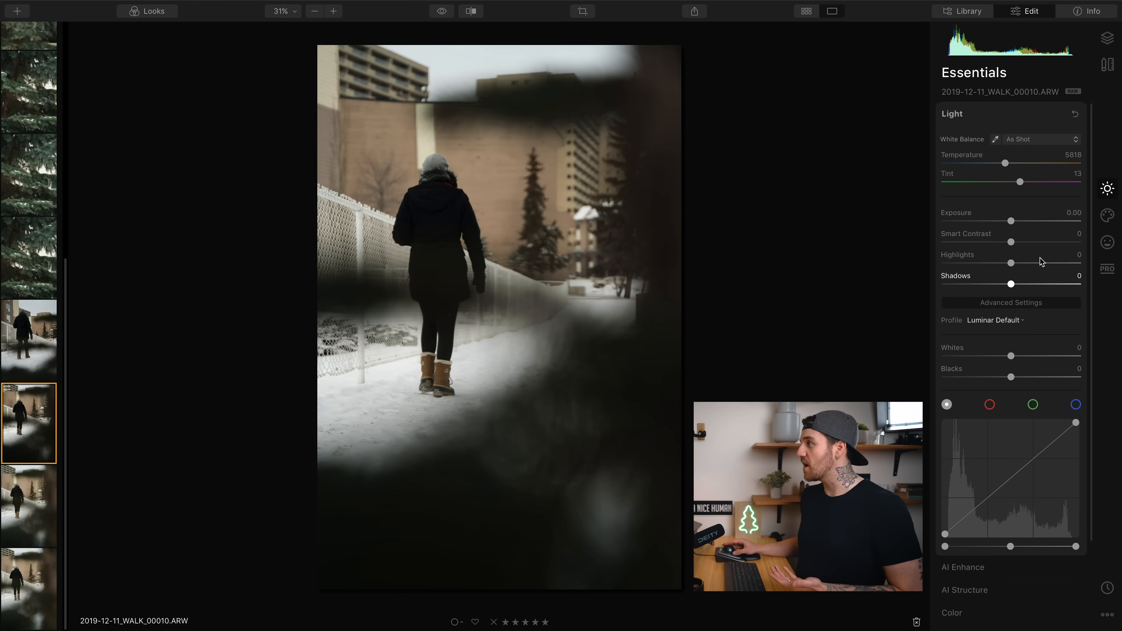
pyautogui.click(971, 114)
pyautogui.click(989, 182)
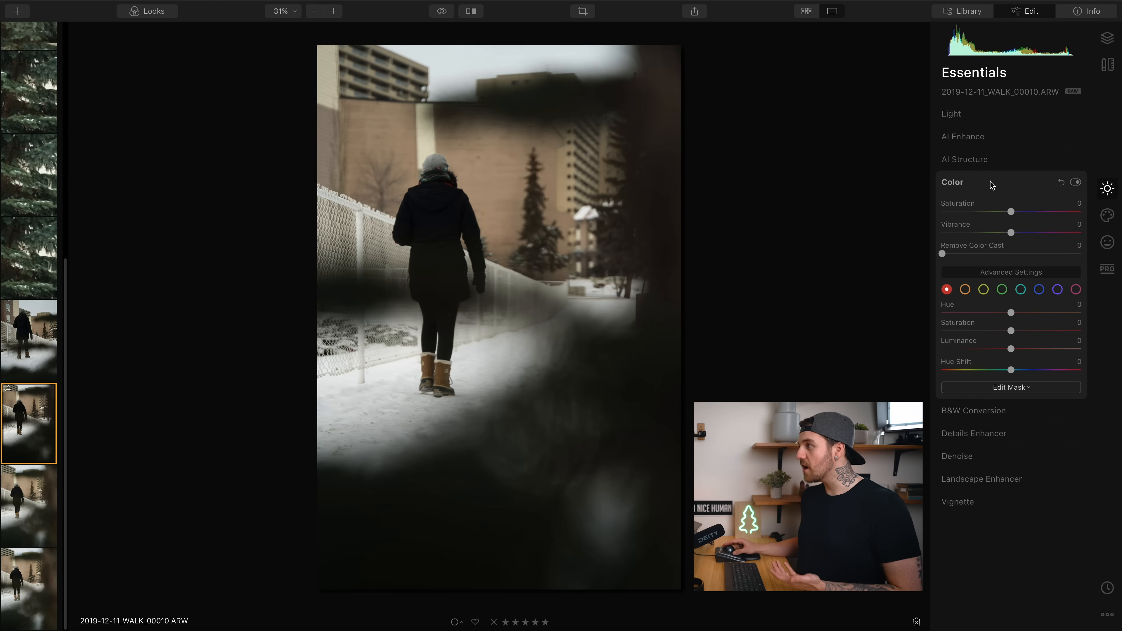
pyautogui.click(989, 182)
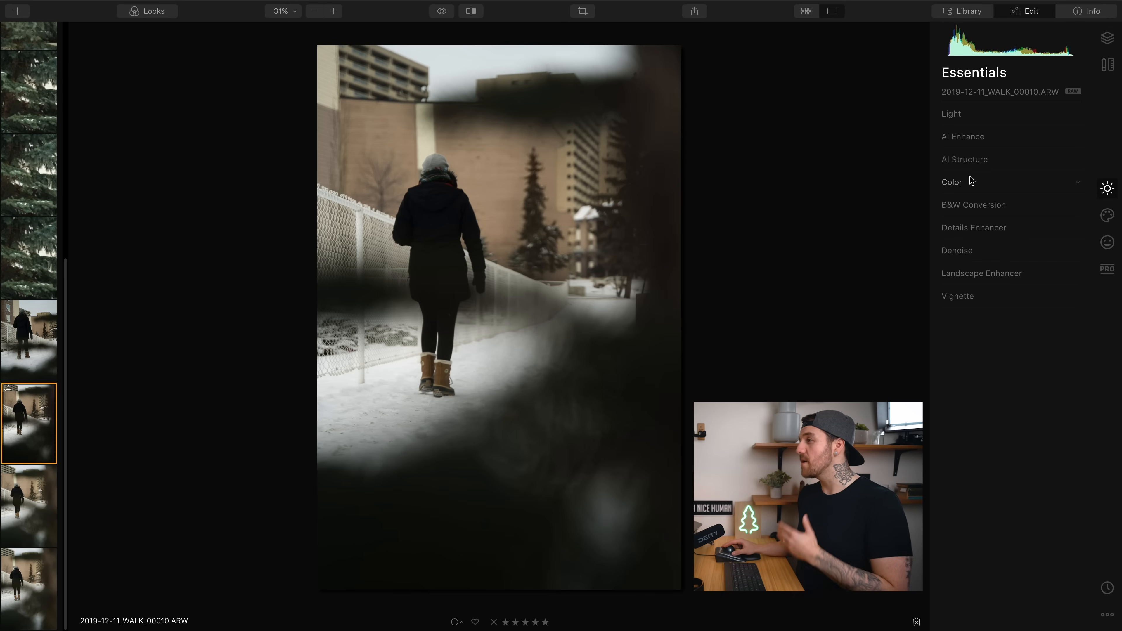
# Step: Look over the AI Enhance and AI Structure settings in Essentials
pyautogui.click(987, 138)
pyautogui.click(995, 138)
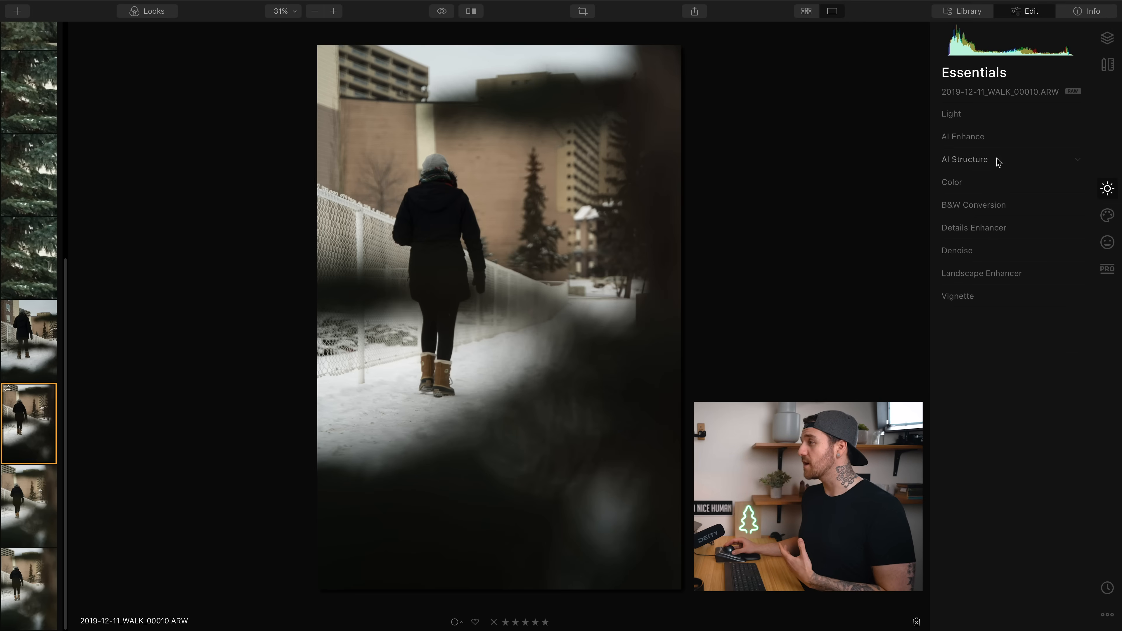
pyautogui.click(1004, 167)
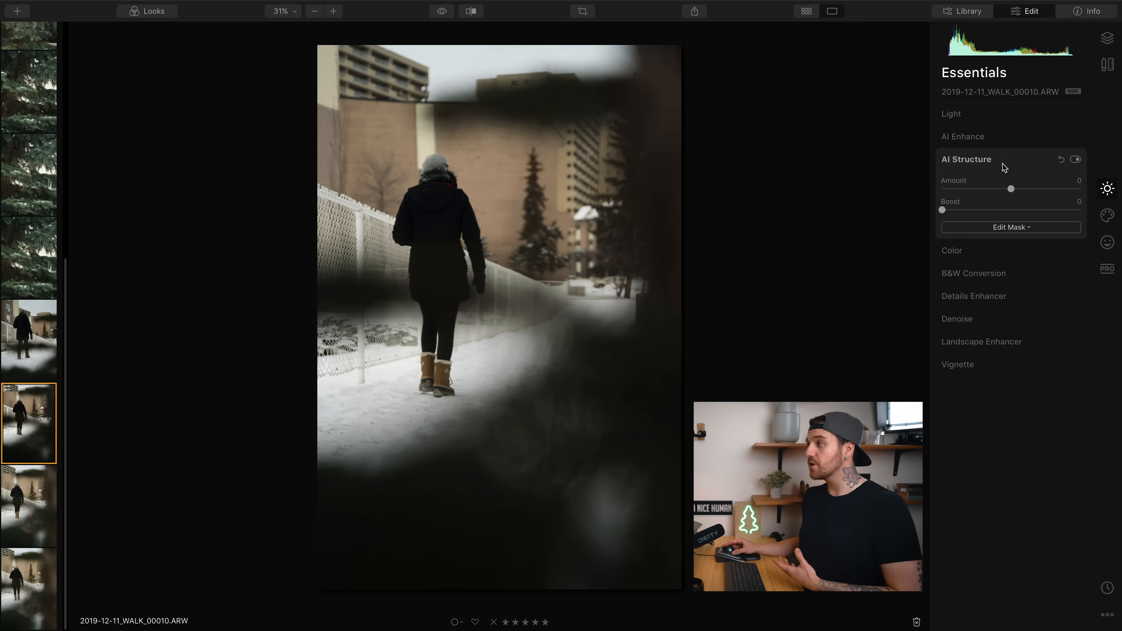
pyautogui.click(1002, 163)
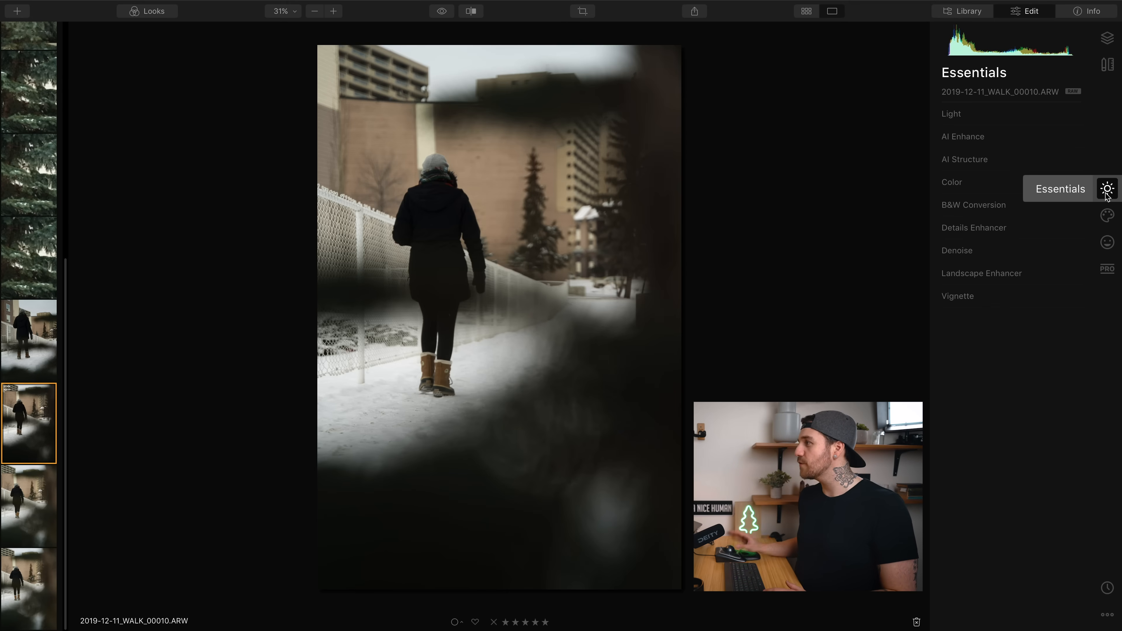
# Step: Look over the Creative tools, including Dramatic, and the Professional tools, including Adjustable Gradient
pyautogui.click(1107, 217)
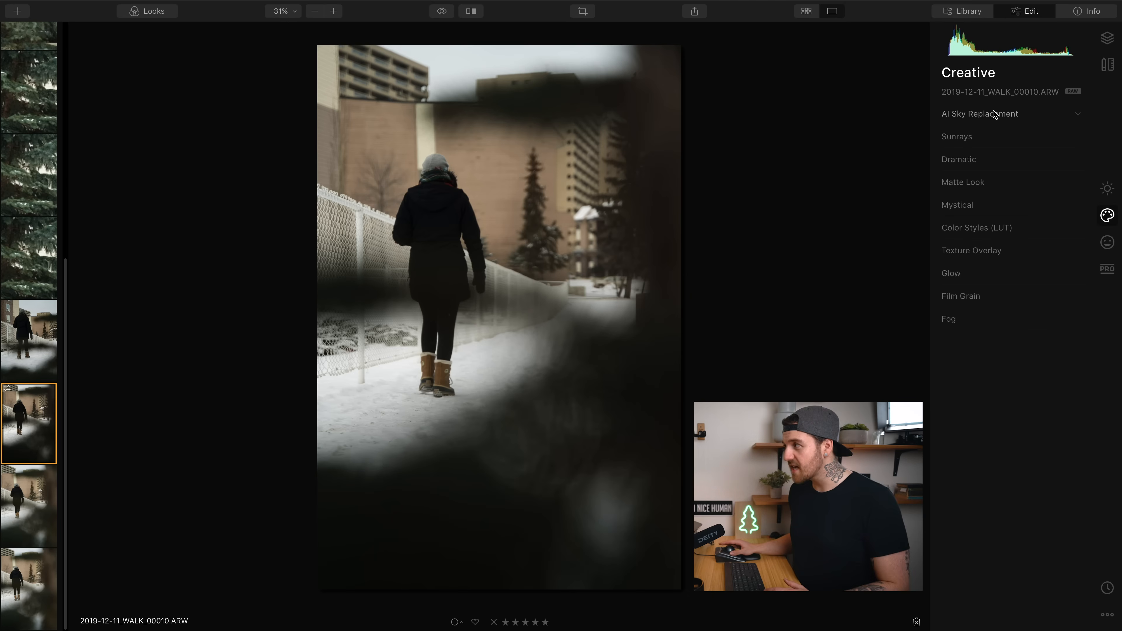
pyautogui.click(996, 157)
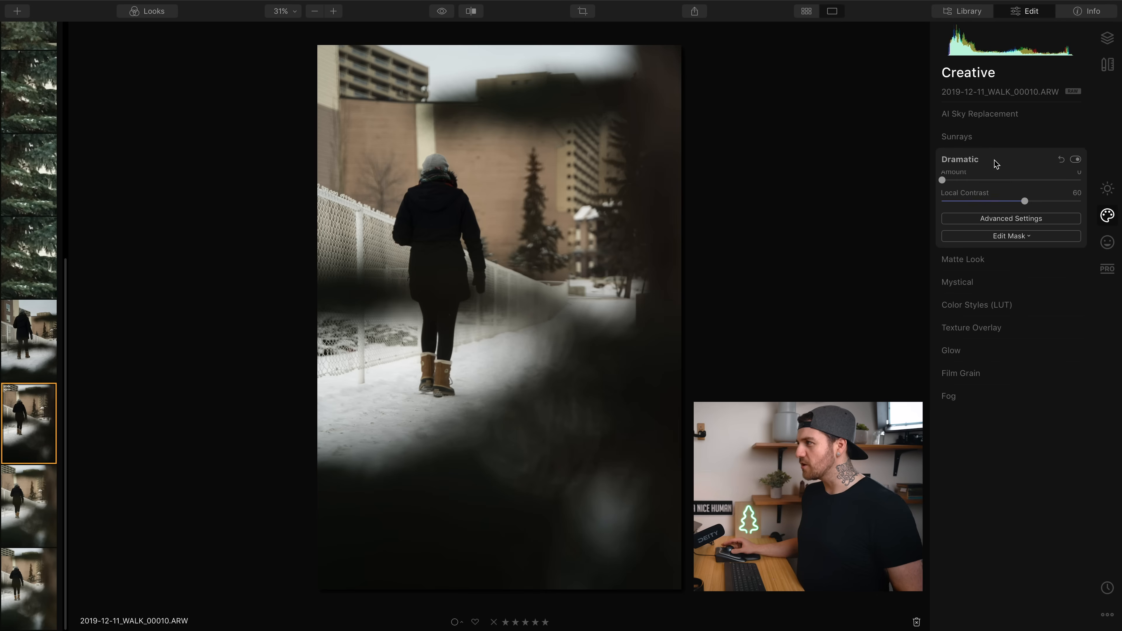
pyautogui.click(994, 160)
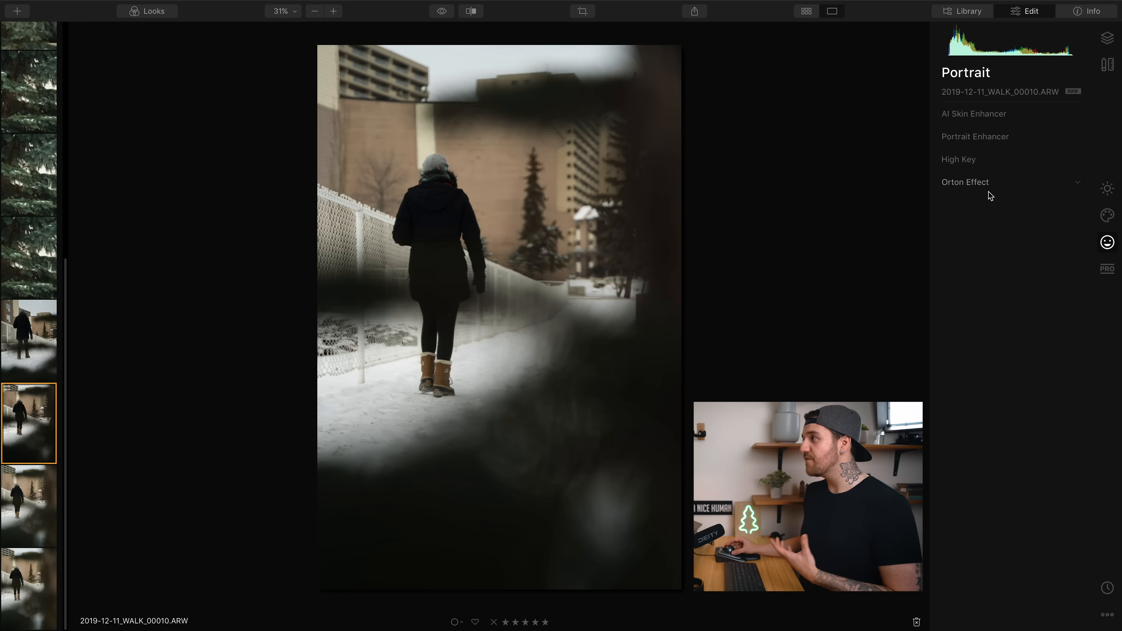
pyautogui.click(1107, 267)
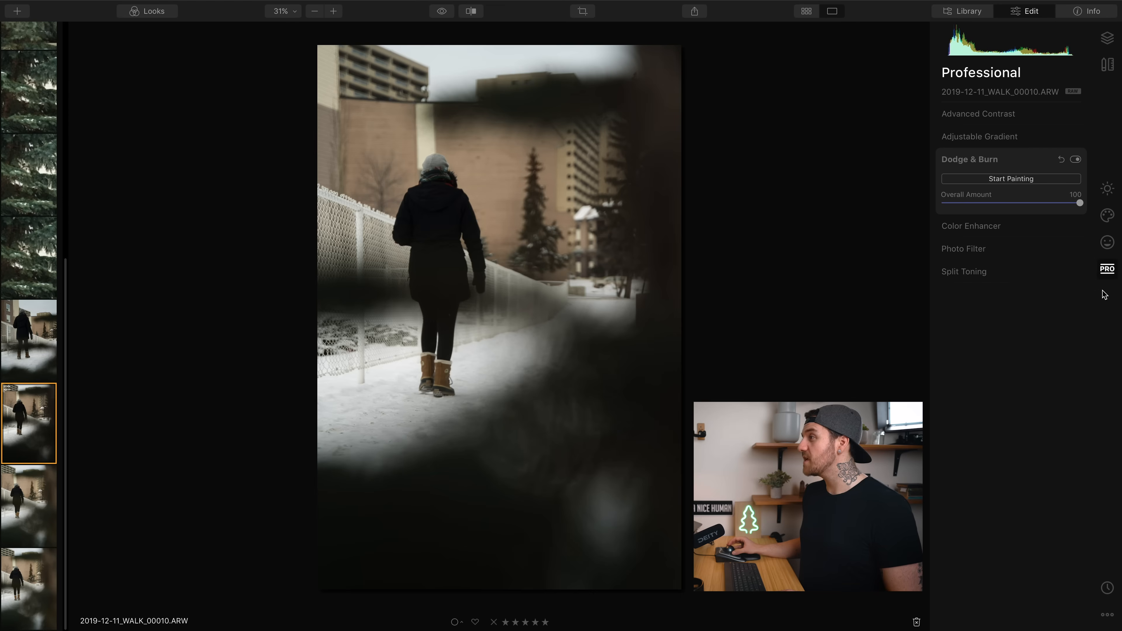
pyautogui.click(1009, 138)
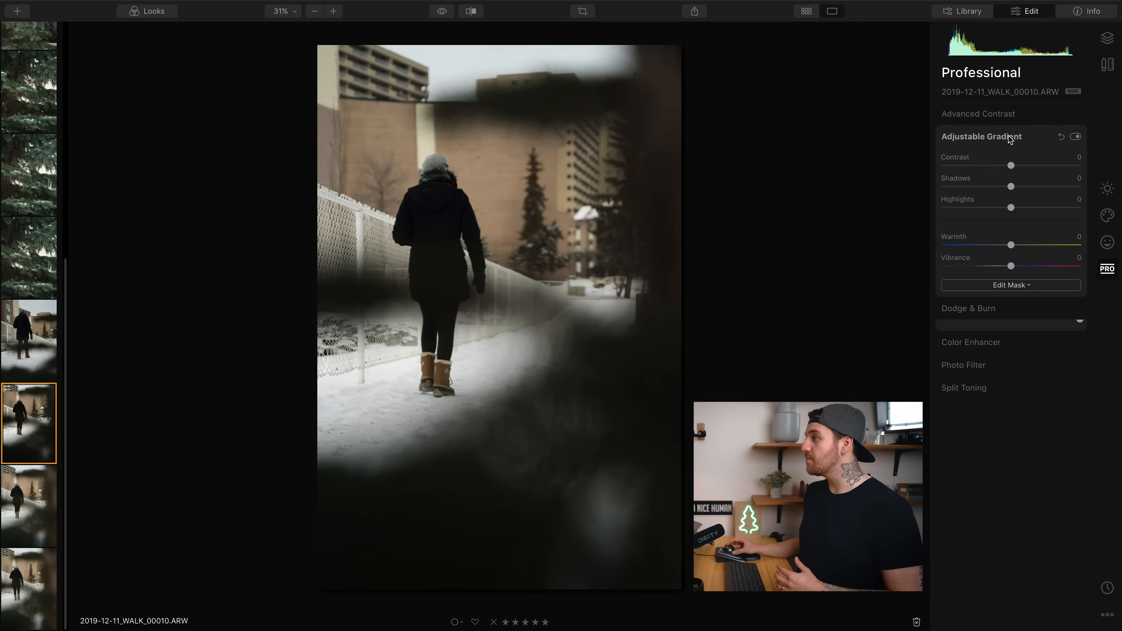
pyautogui.click(1010, 138)
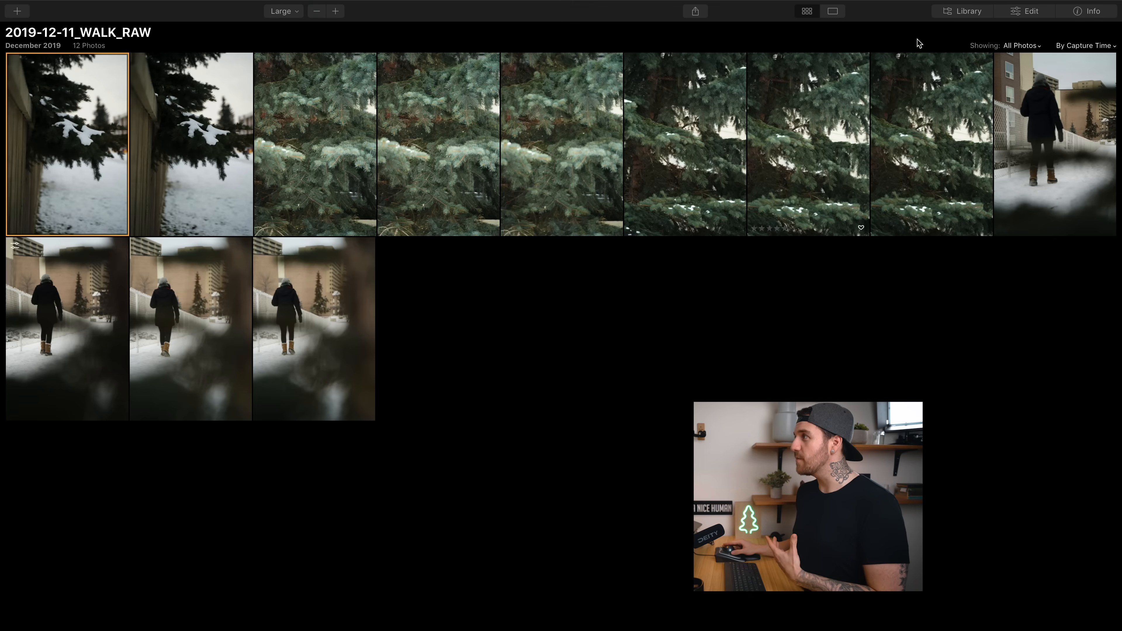
# Step: Show the library and browse the LUMINAR 4 album and the 2019-12-11_WALK_RAW folder
pyautogui.click(961, 14)
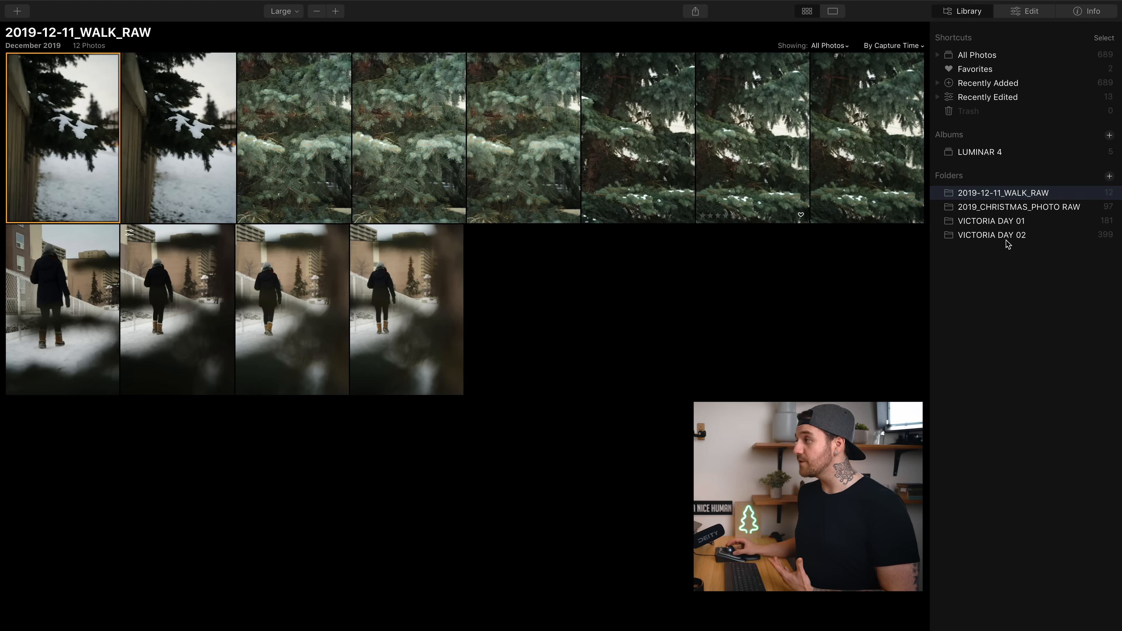
pyautogui.click(988, 154)
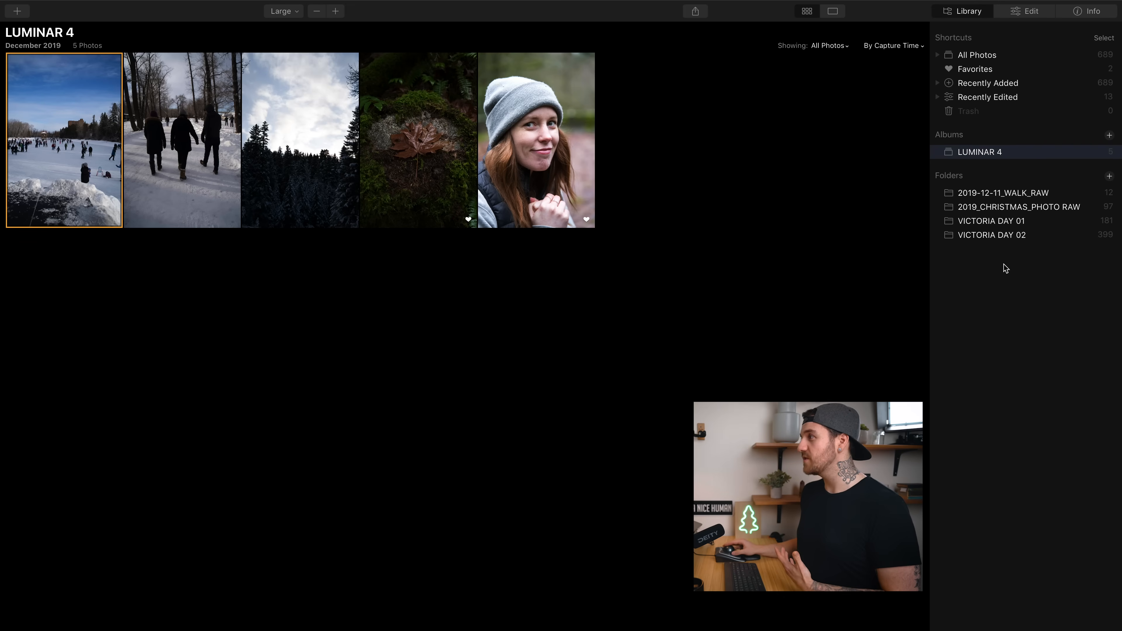
pyautogui.click(1029, 196)
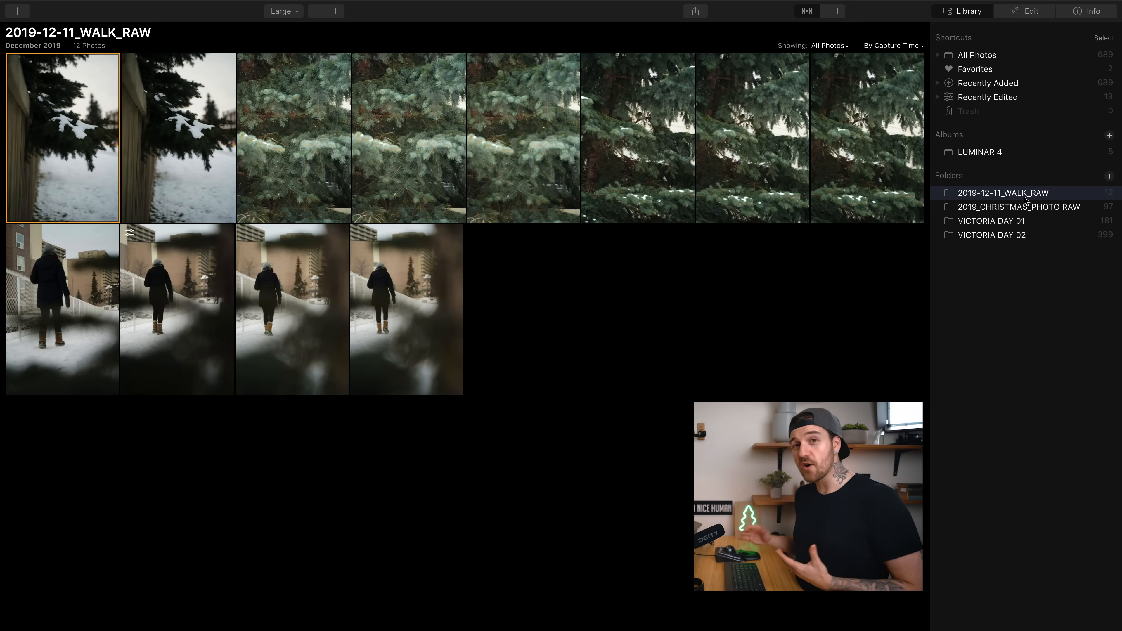
pyautogui.click(1108, 175)
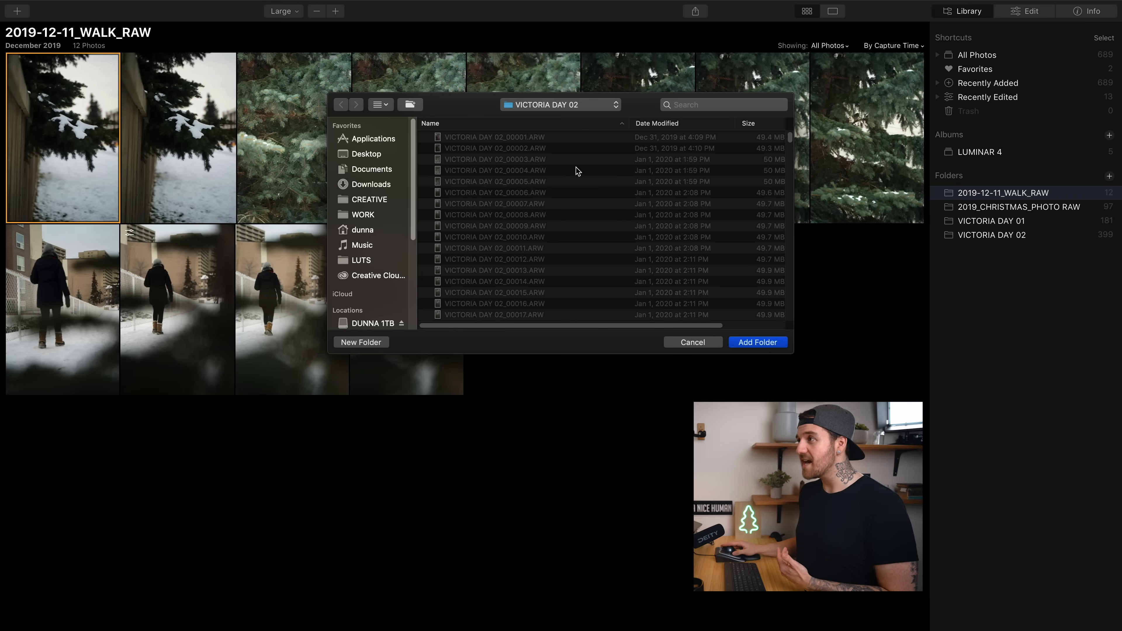
pyautogui.click(574, 105)
pyautogui.click(539, 117)
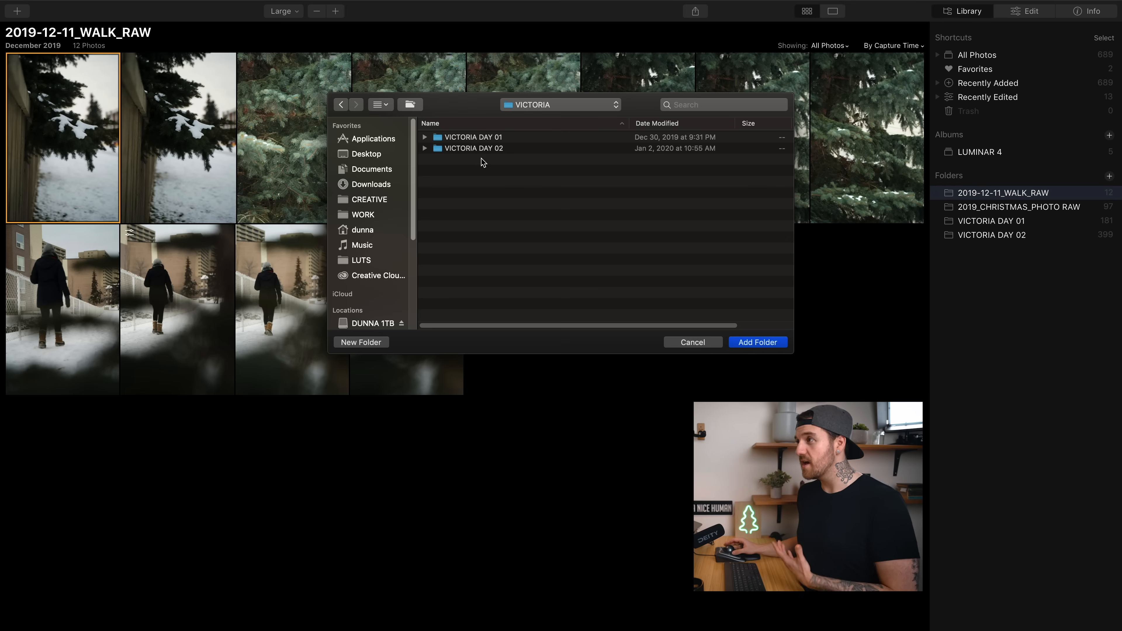
pyautogui.click(698, 345)
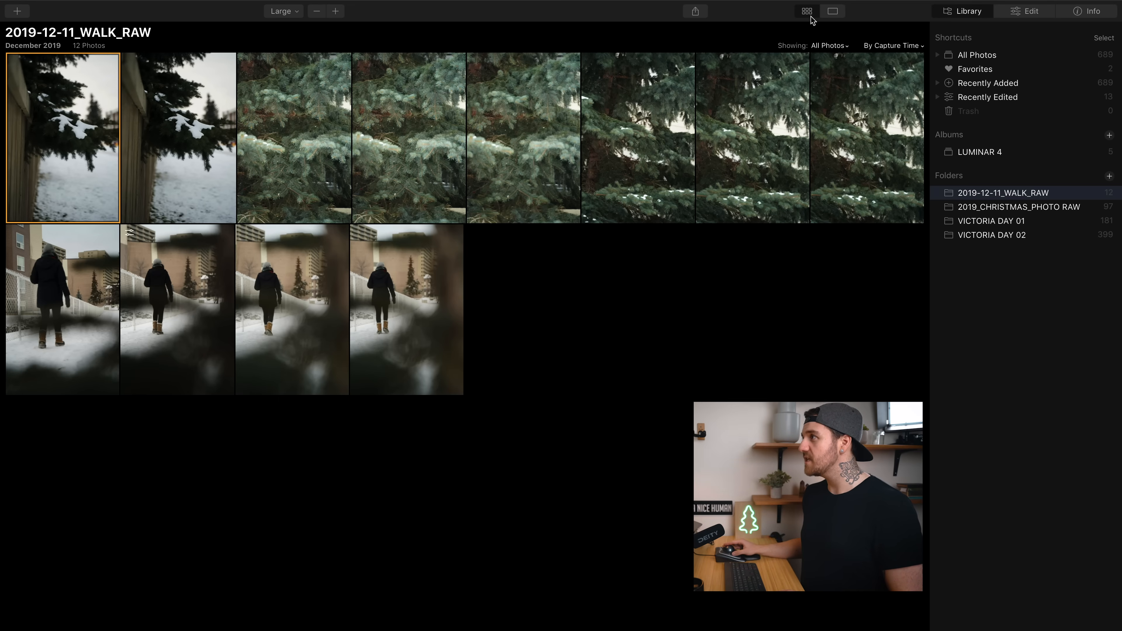
# Step: View the first photo of the 2019-12-11_WALK_RAW folder as a single image, and return to the gallery
pyautogui.click(836, 12)
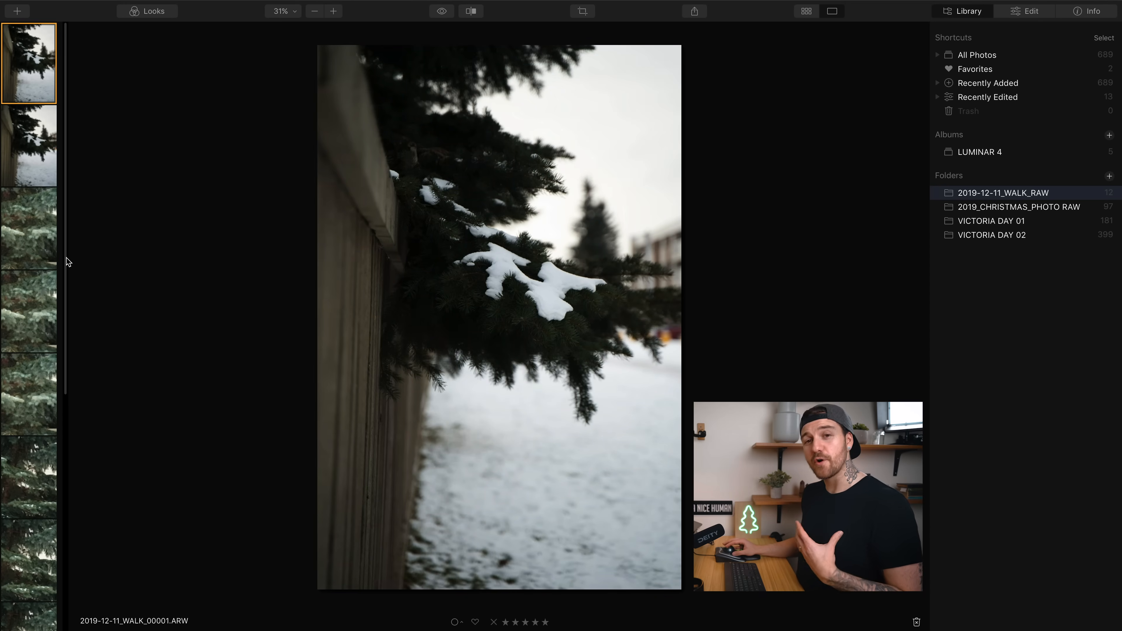
pyautogui.click(805, 13)
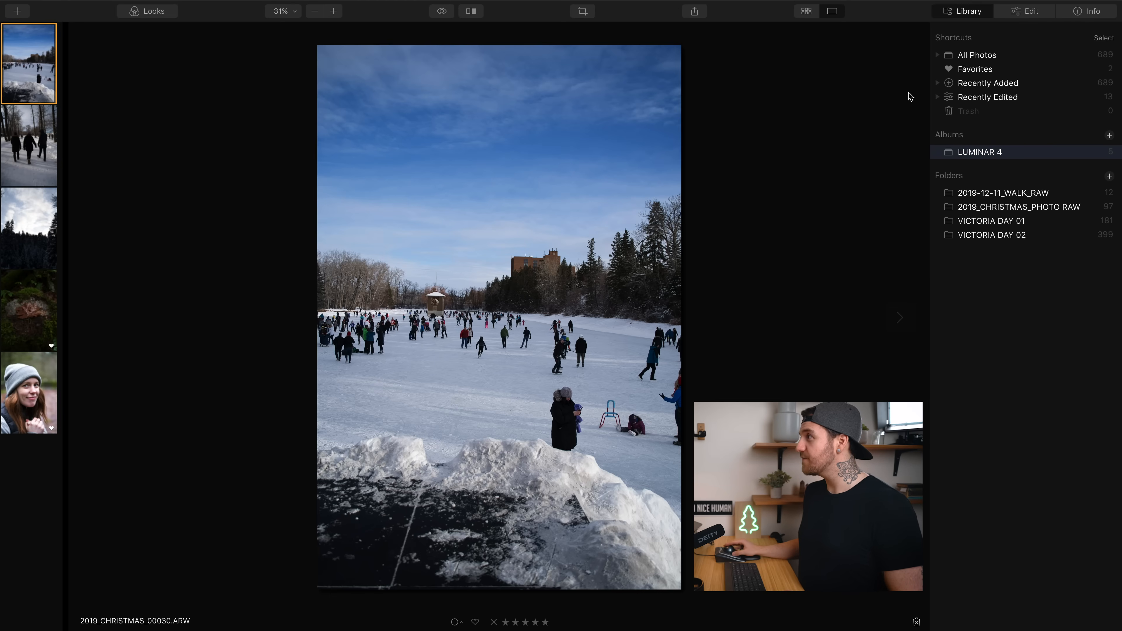
# Step: Switch the skating rink photo 2019_CHRISTMAS_00030.ARW to editing and show the Creative tools
pyautogui.click(1032, 11)
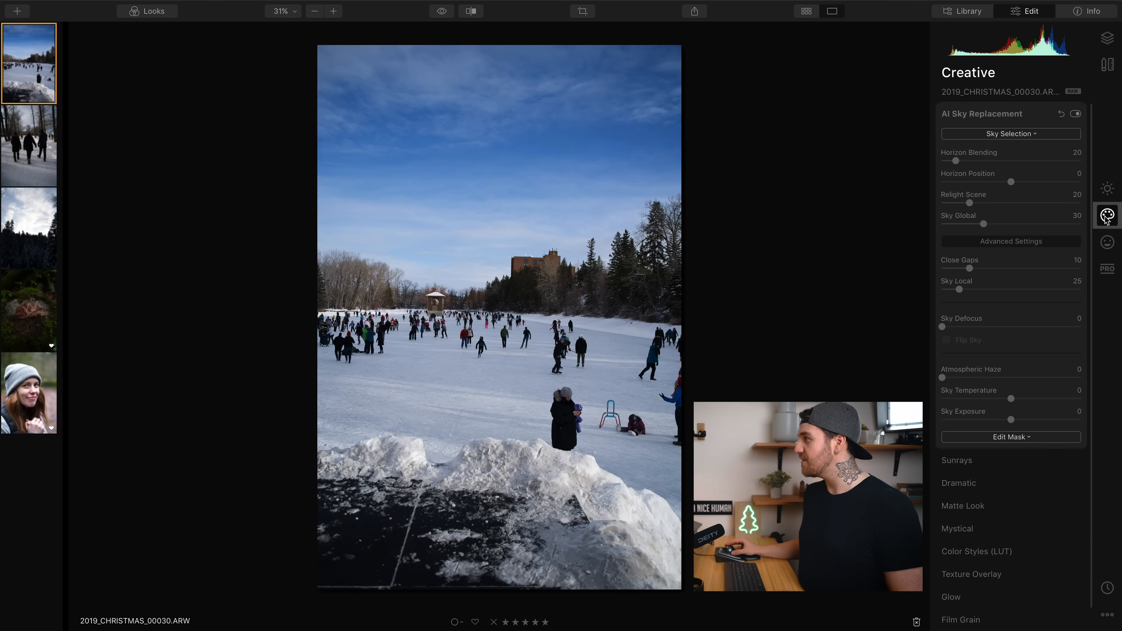
pyautogui.click(1107, 188)
pyautogui.click(1107, 216)
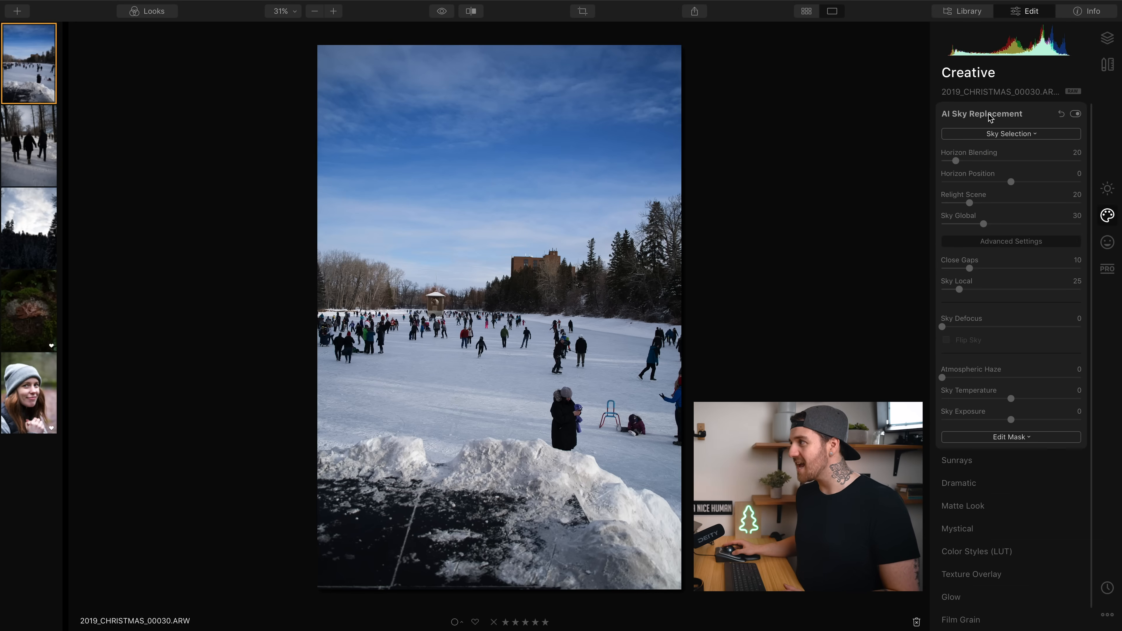
# Step: Replace the sky with Dramatic Sunset 1 and set Relight Scene to 56
pyautogui.click(1018, 136)
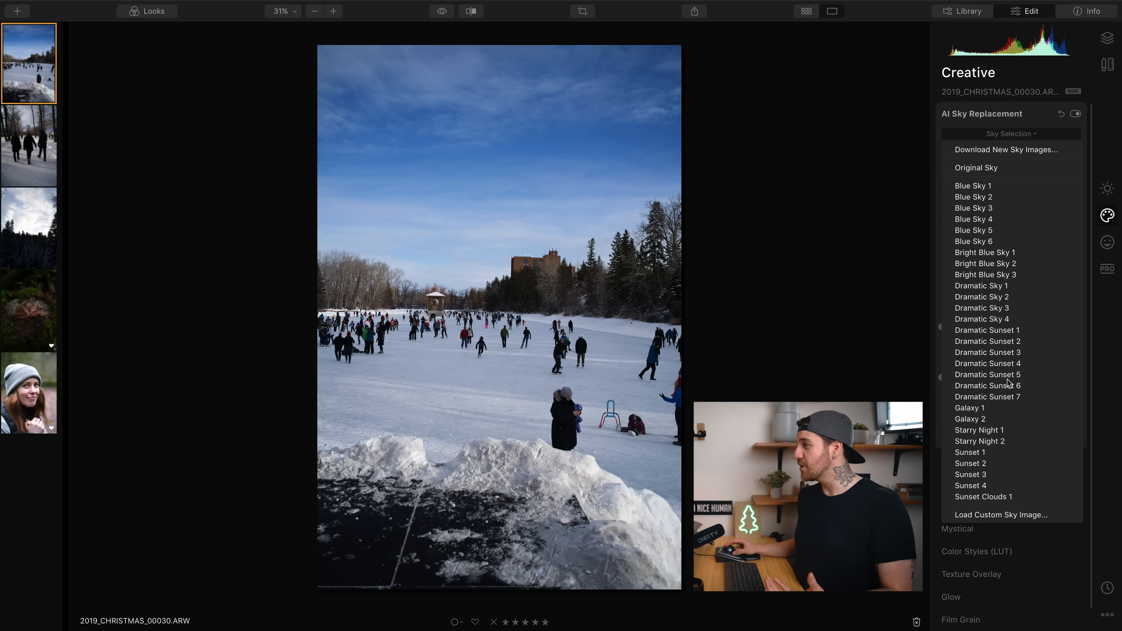
pyautogui.click(1008, 332)
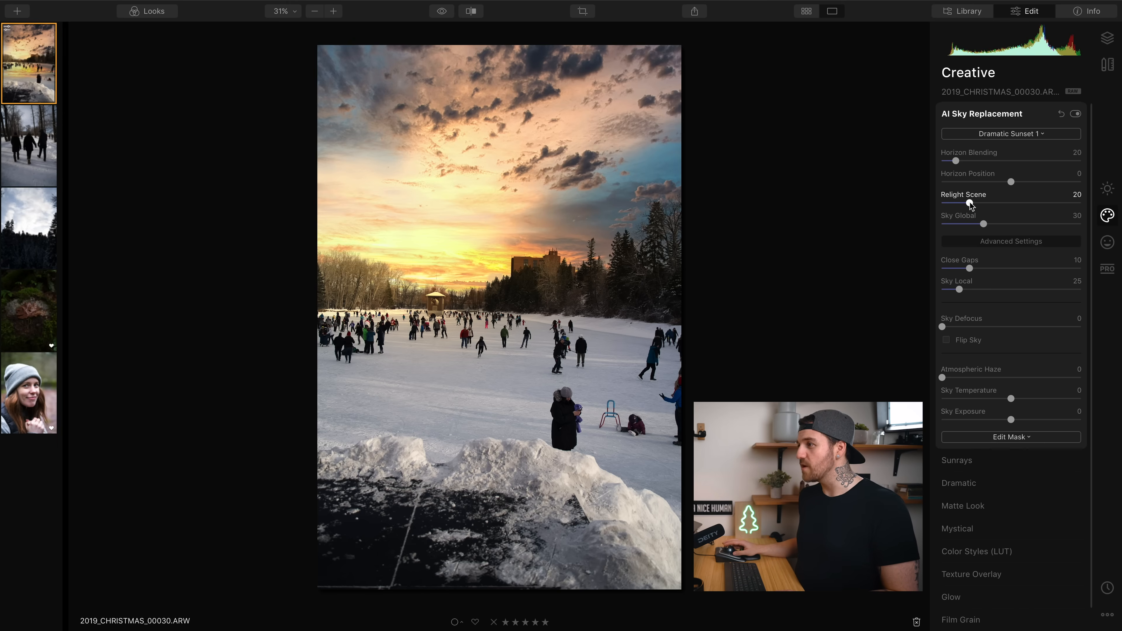
pyautogui.moveTo(969, 203); pyautogui.dragTo(1043, 203)
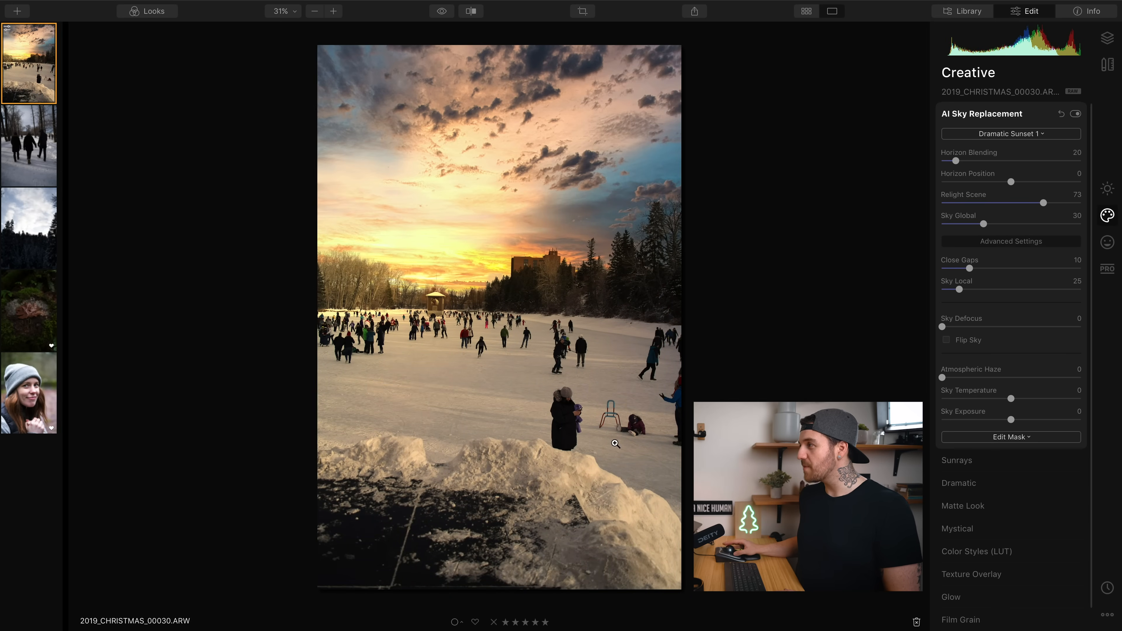
pyautogui.moveTo(1043, 202); pyautogui.dragTo(1019, 203)
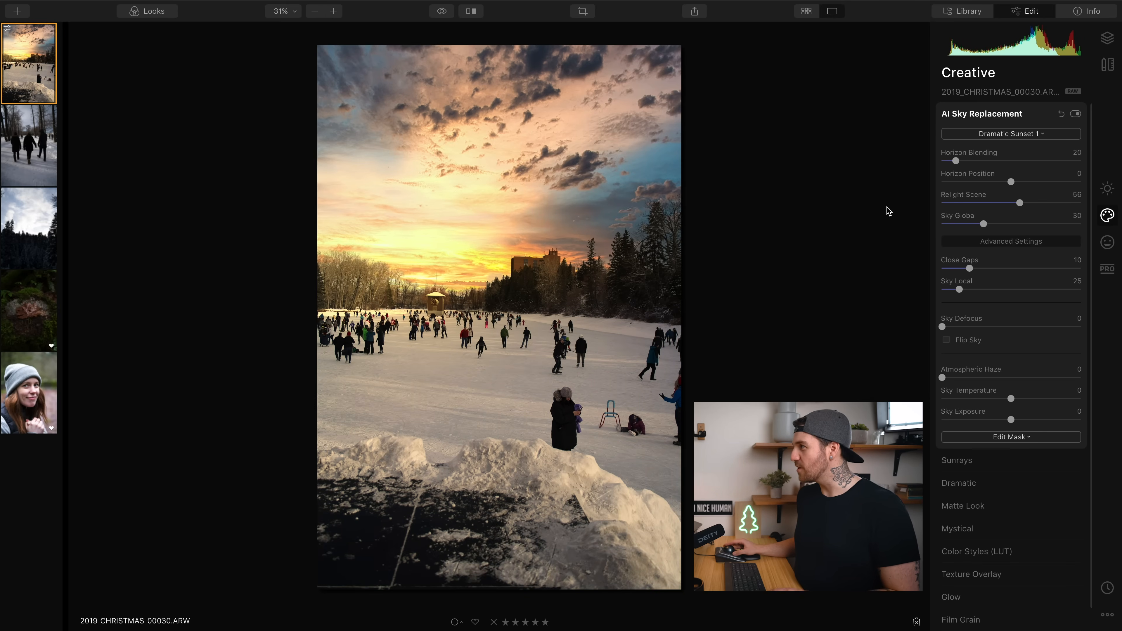
# Step: Refine the sunset sky by setting Relight Scene to 24, Horizon Blending to 27 and Sky Defocus to 24
pyautogui.moveTo(1019, 203)
pyautogui.mouseDown()
pyautogui.moveTo(976, 203)
pyautogui.moveTo(1007, 187)
pyautogui.mouseUp()
pyautogui.doubleClick(1007, 182)
pyautogui.moveTo(956, 161)
pyautogui.mouseDown()
pyautogui.moveTo(984, 163)
pyautogui.moveTo(961, 162)
pyautogui.mouseUp()
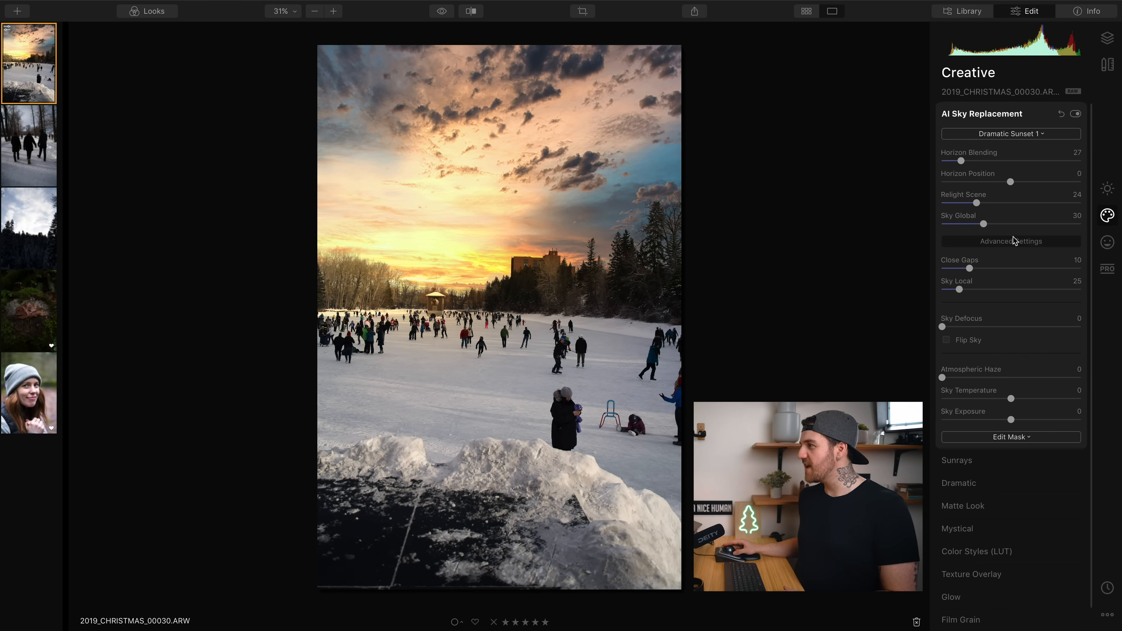
pyautogui.moveTo(943, 329); pyautogui.dragTo(967, 328)
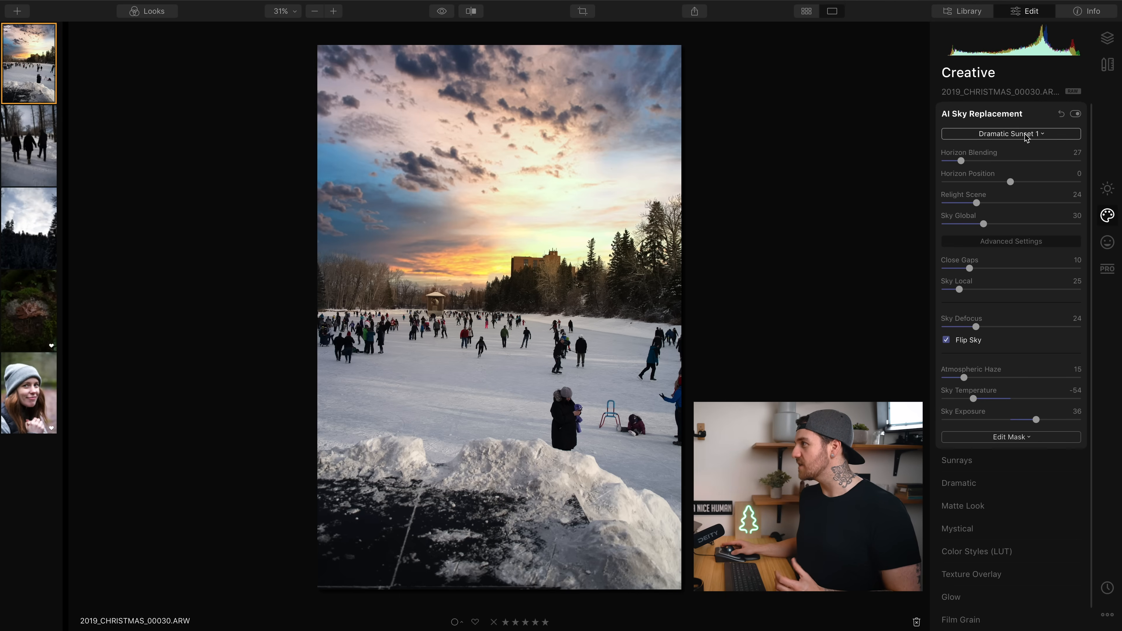
# Step: Reset AI Sky Replacement and replace the sky with Blue Sky 1
pyautogui.click(1060, 114)
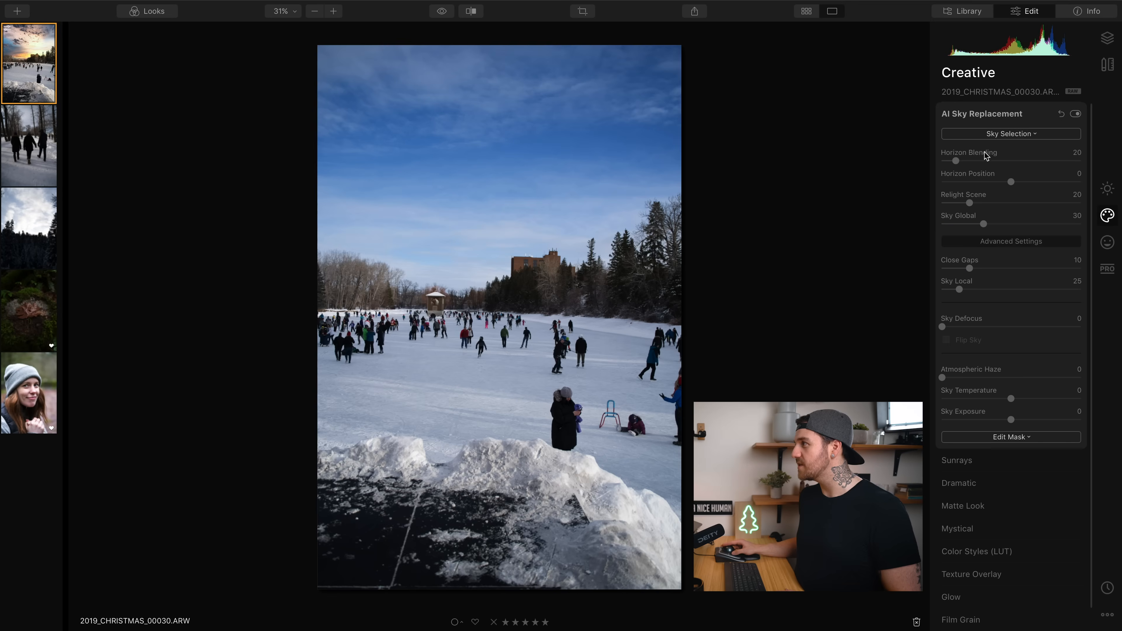
pyautogui.click(1020, 134)
pyautogui.click(994, 188)
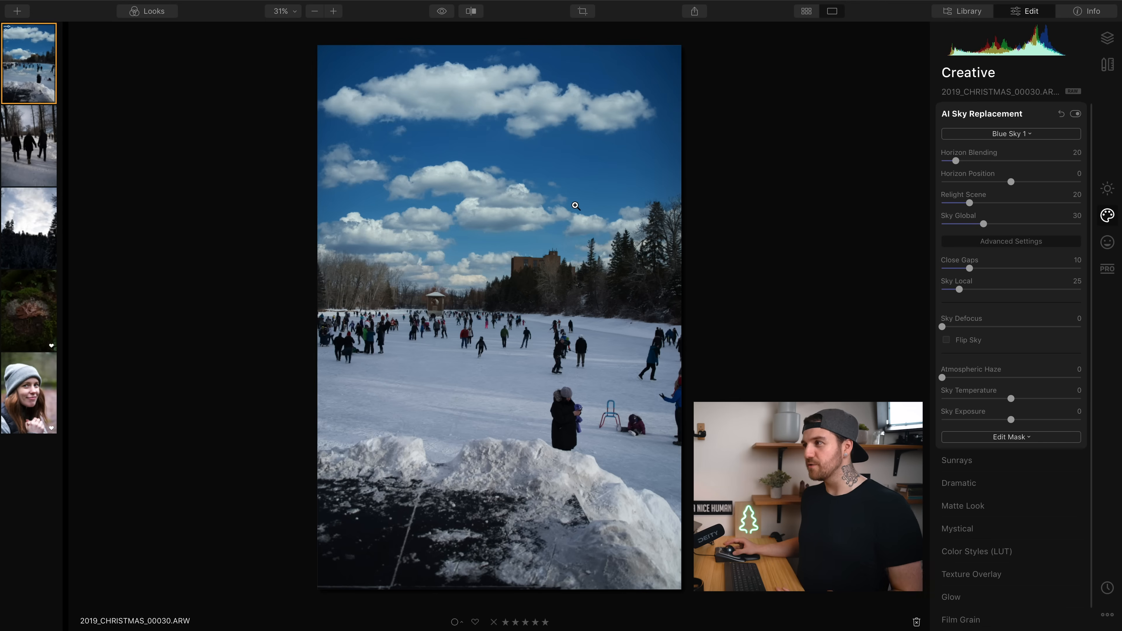
# Step: Replace the sky with Galaxy 1 and increase Relight Scene
pyautogui.click(1015, 134)
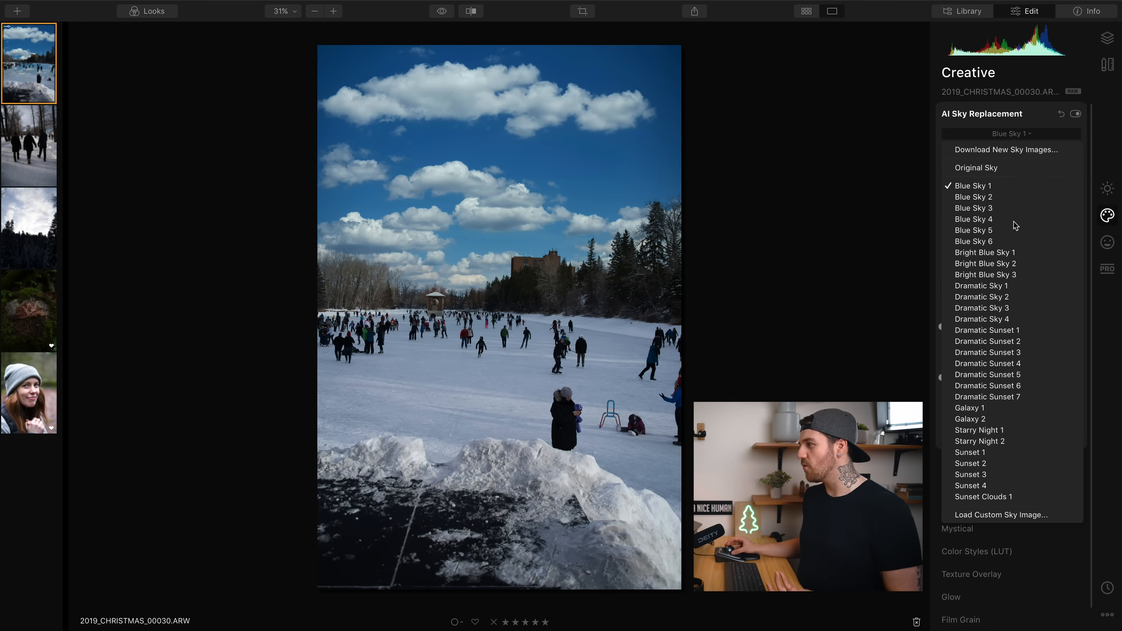
pyautogui.click(988, 408)
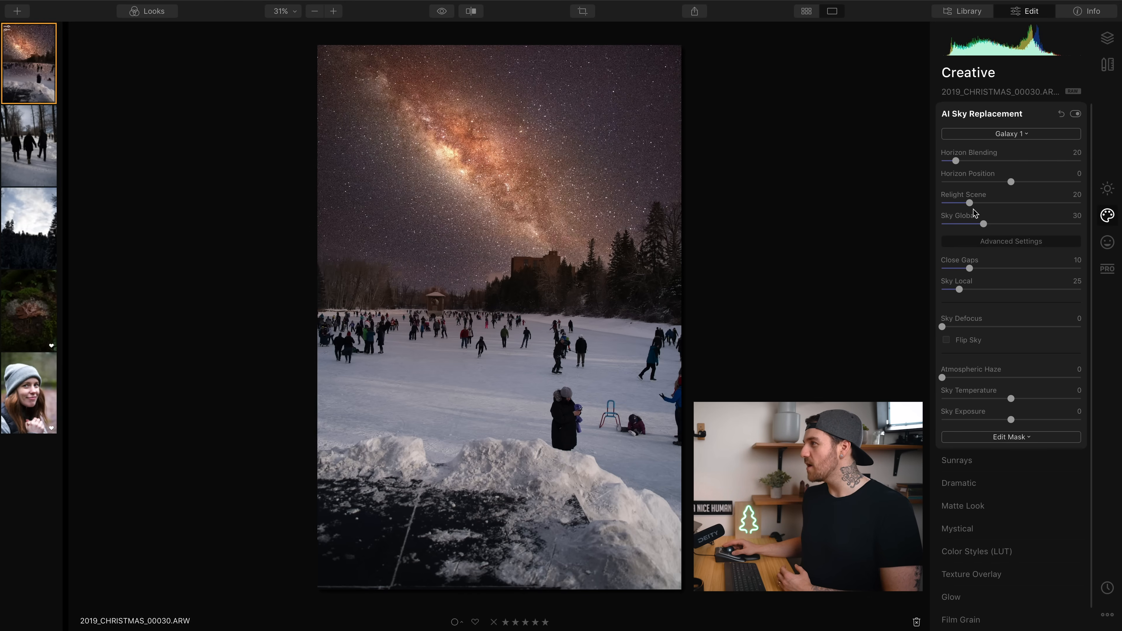
pyautogui.moveTo(970, 203); pyautogui.dragTo(1032, 205)
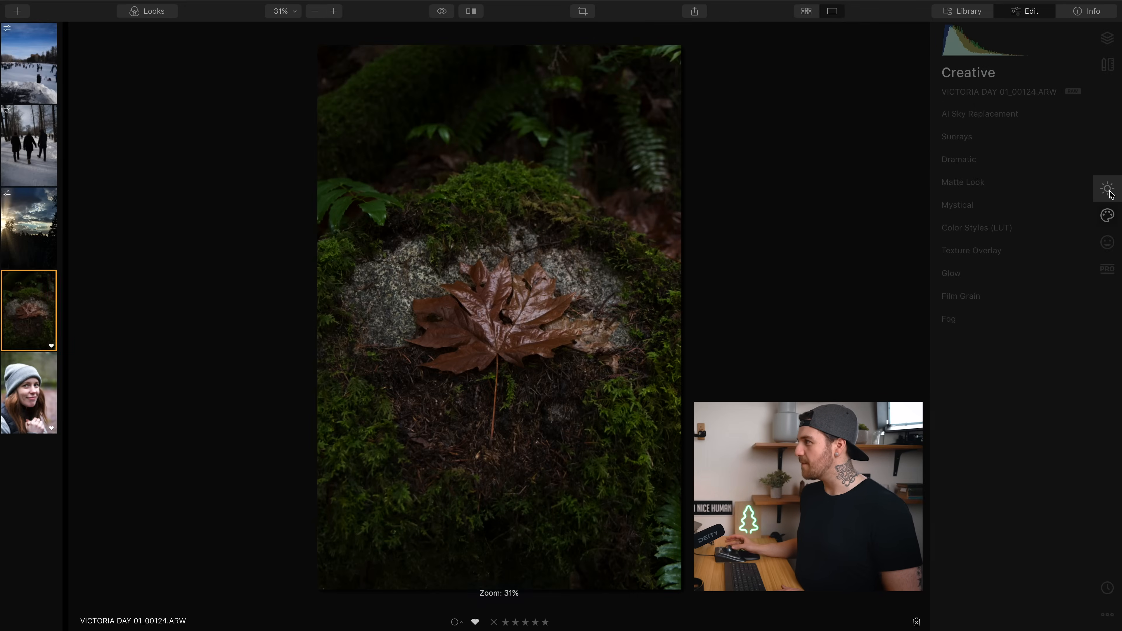
# Step: Set the leaf photo's Light profile to Camera Standard
pyautogui.click(1107, 190)
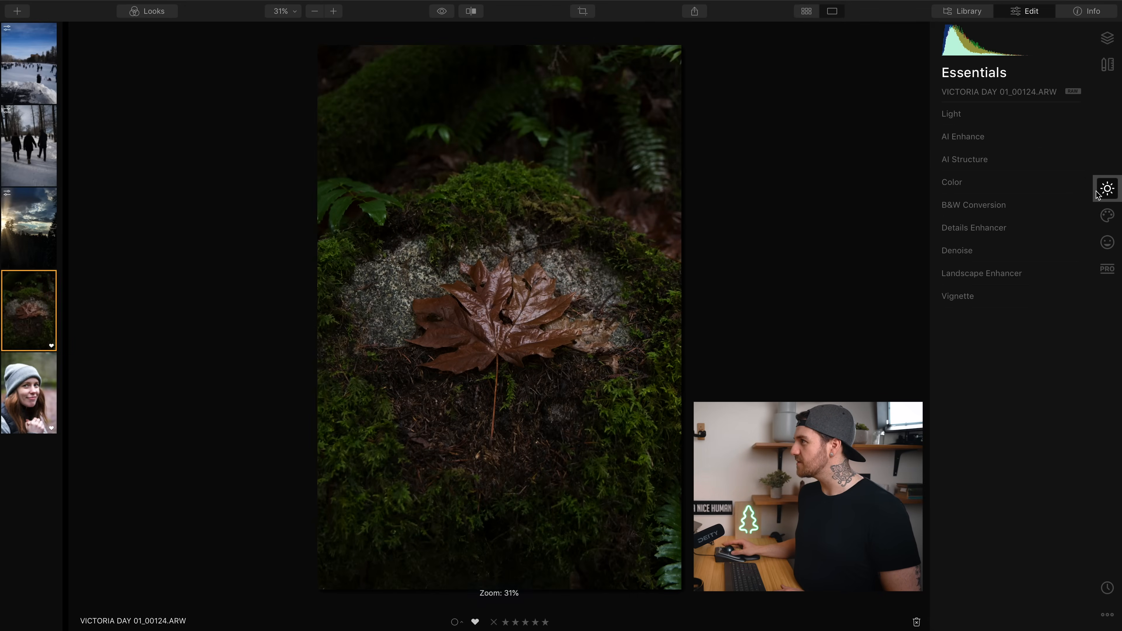
pyautogui.click(996, 111)
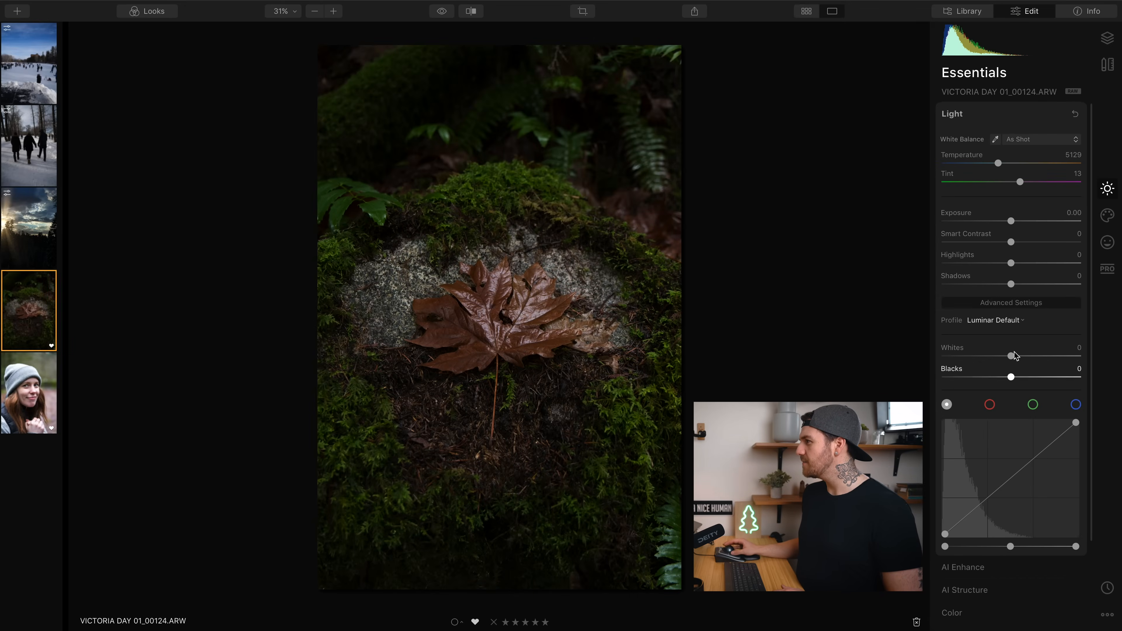
pyautogui.click(991, 320)
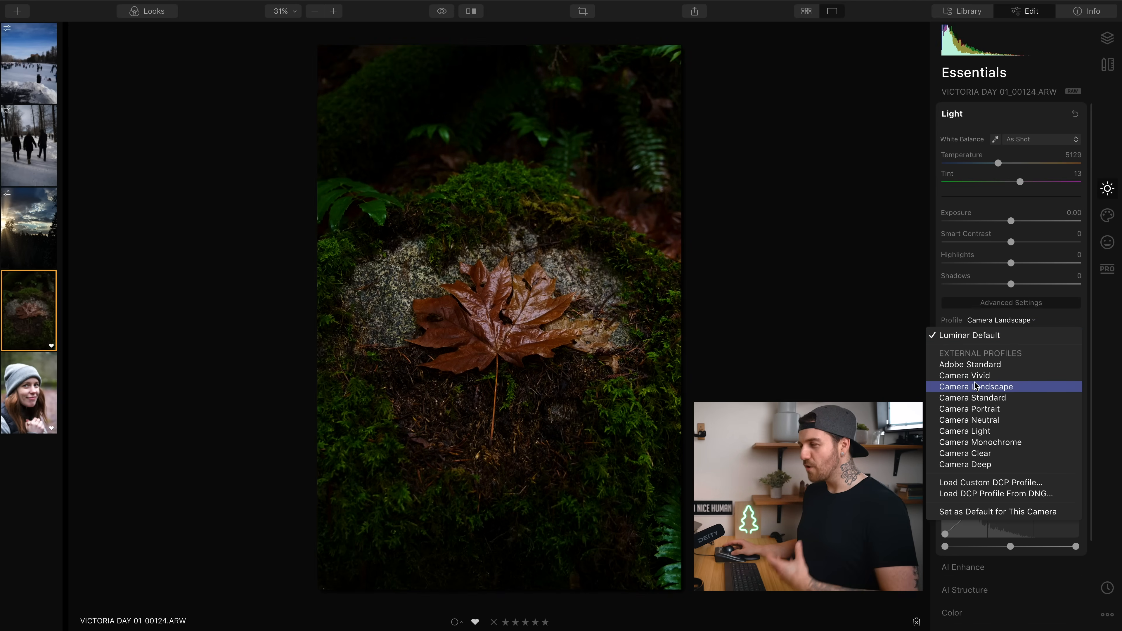
pyautogui.click(975, 399)
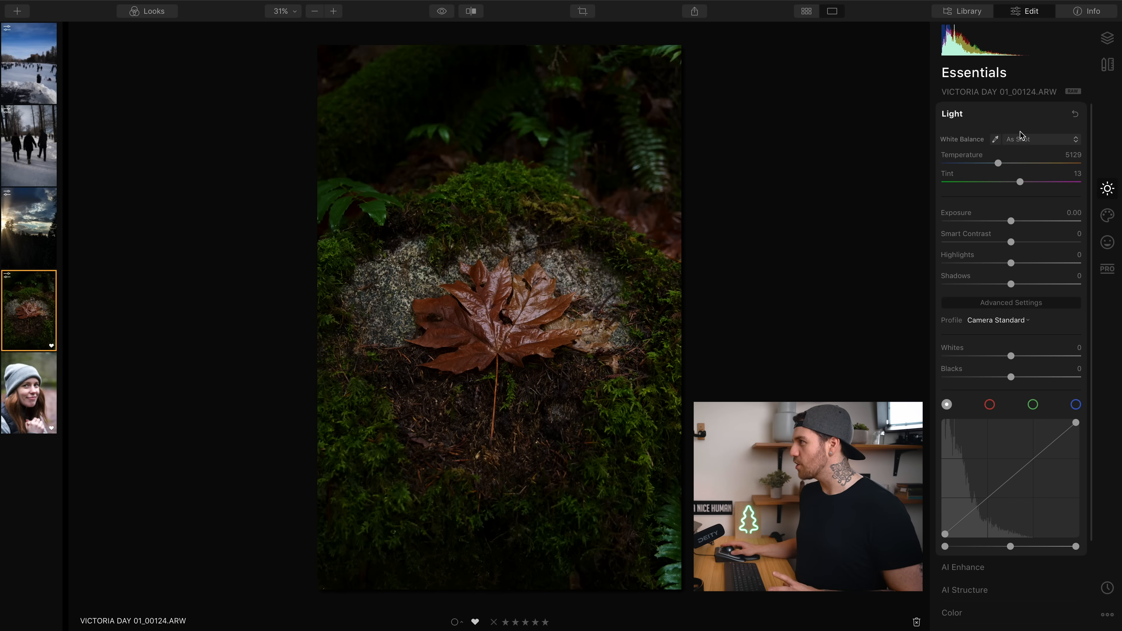
pyautogui.click(1005, 111)
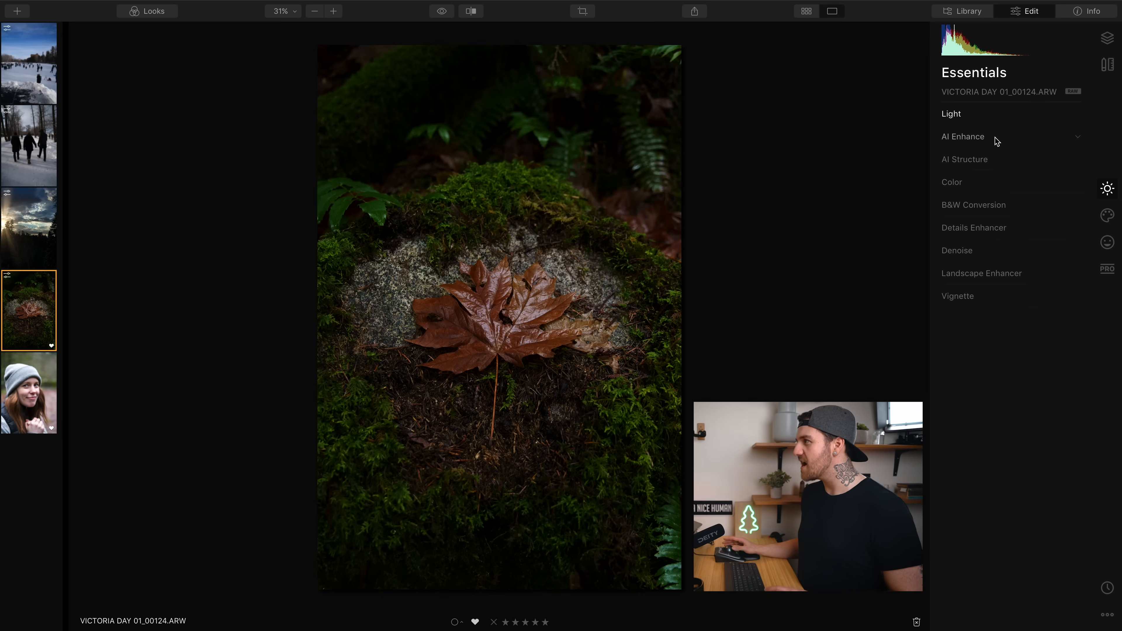
# Step: Brighten the leaf photo with AI Enhance, trying different strengths against the original and setting AI Accent to 57
pyautogui.click(996, 141)
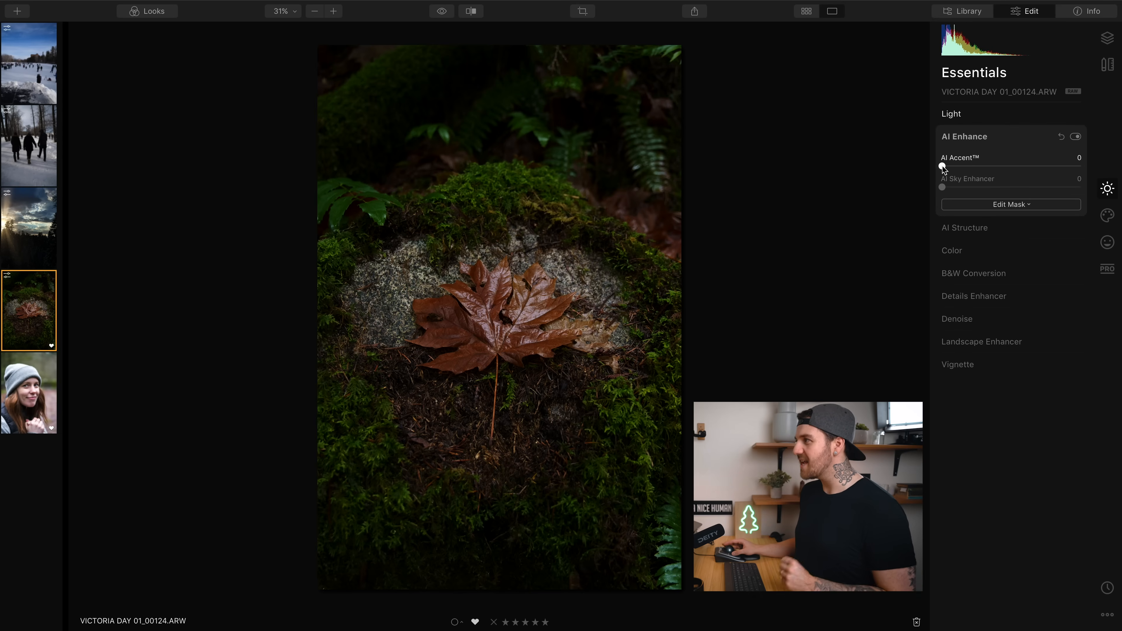
pyautogui.moveTo(942, 166); pyautogui.dragTo(1017, 169)
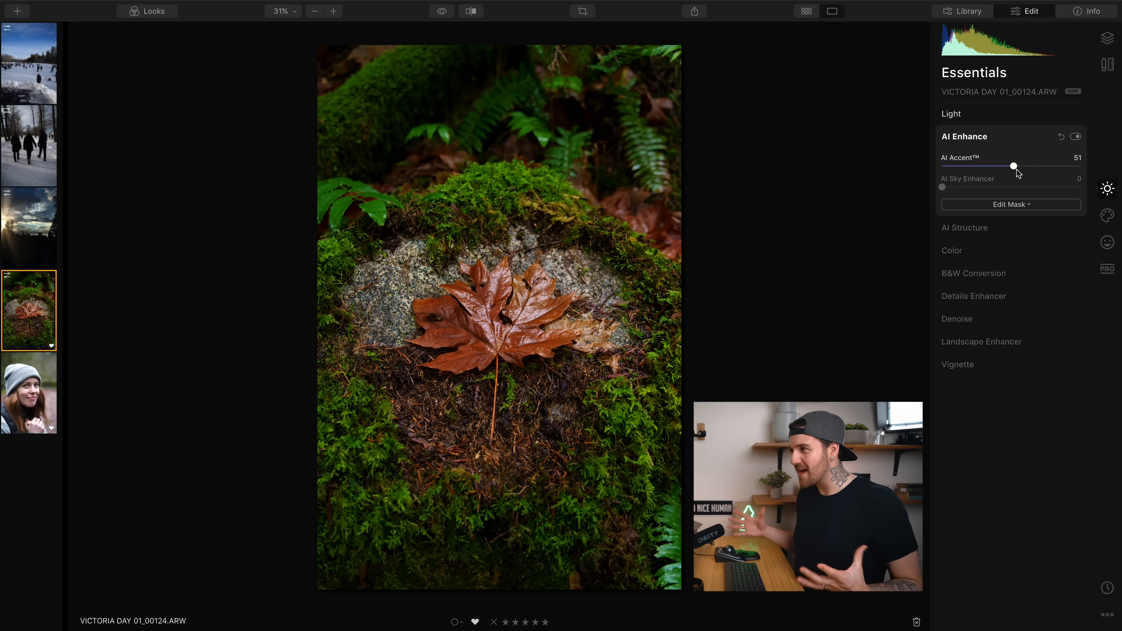
pyautogui.moveTo(1013, 166); pyautogui.dragTo(1080, 166)
pyautogui.click(1009, 174)
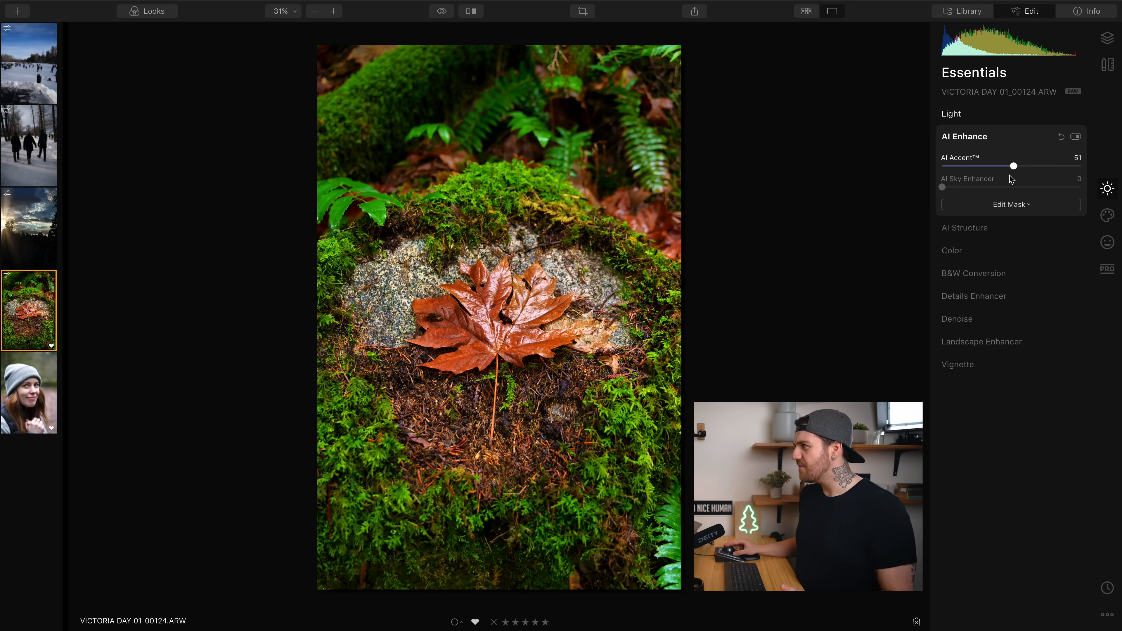
pyautogui.moveTo(1005, 174); pyautogui.dragTo(1009, 174)
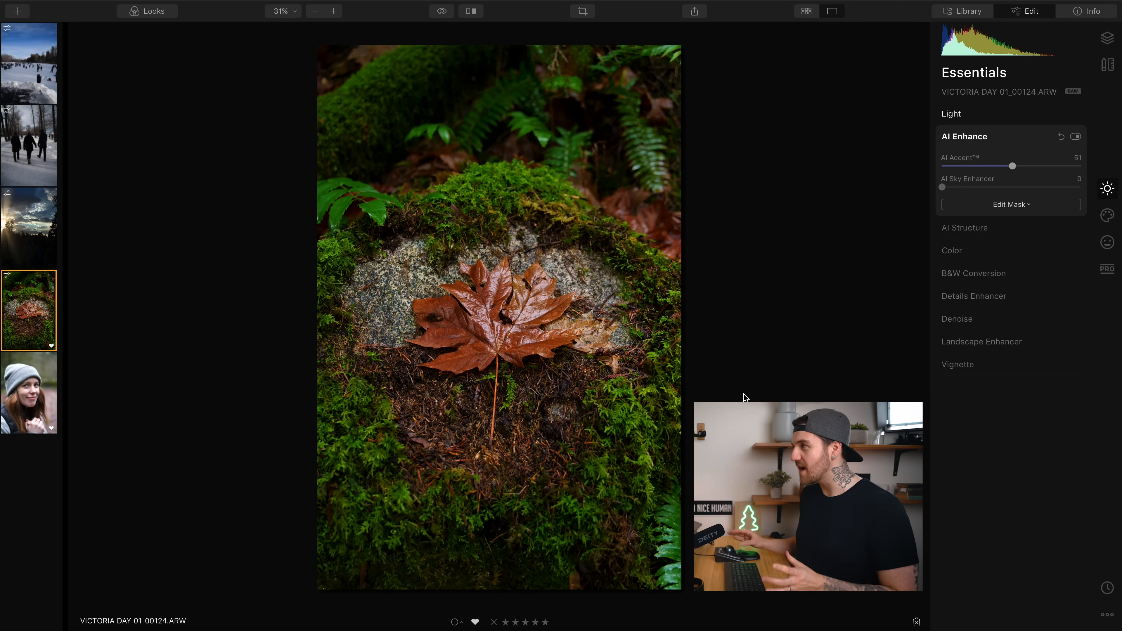
pyautogui.moveTo(1012, 165); pyautogui.dragTo(1025, 168)
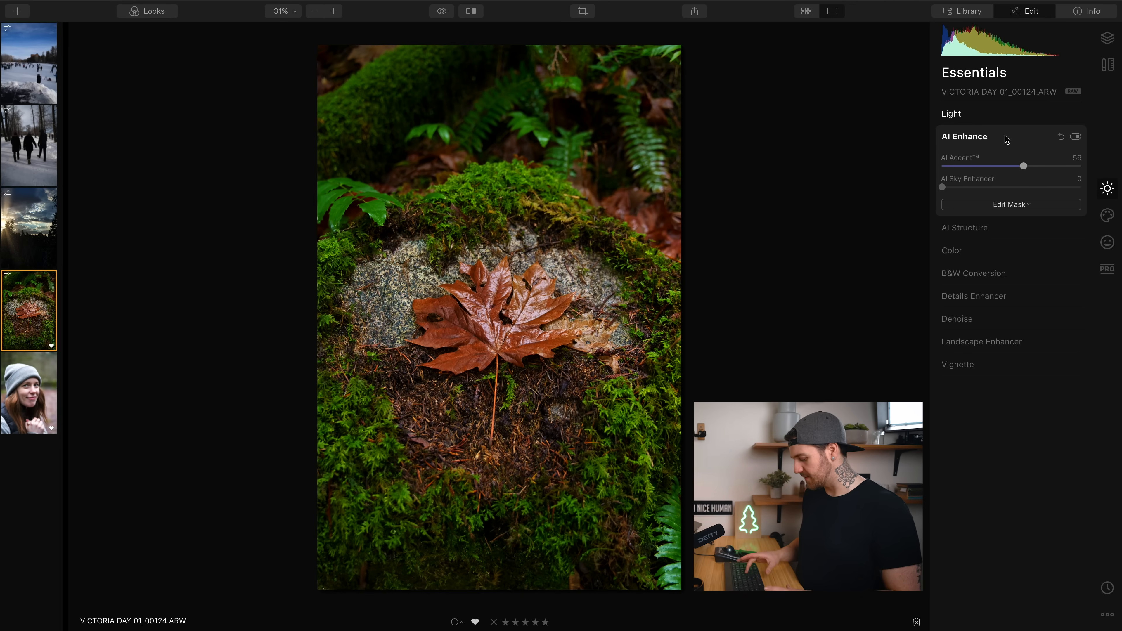
pyautogui.press('\\')
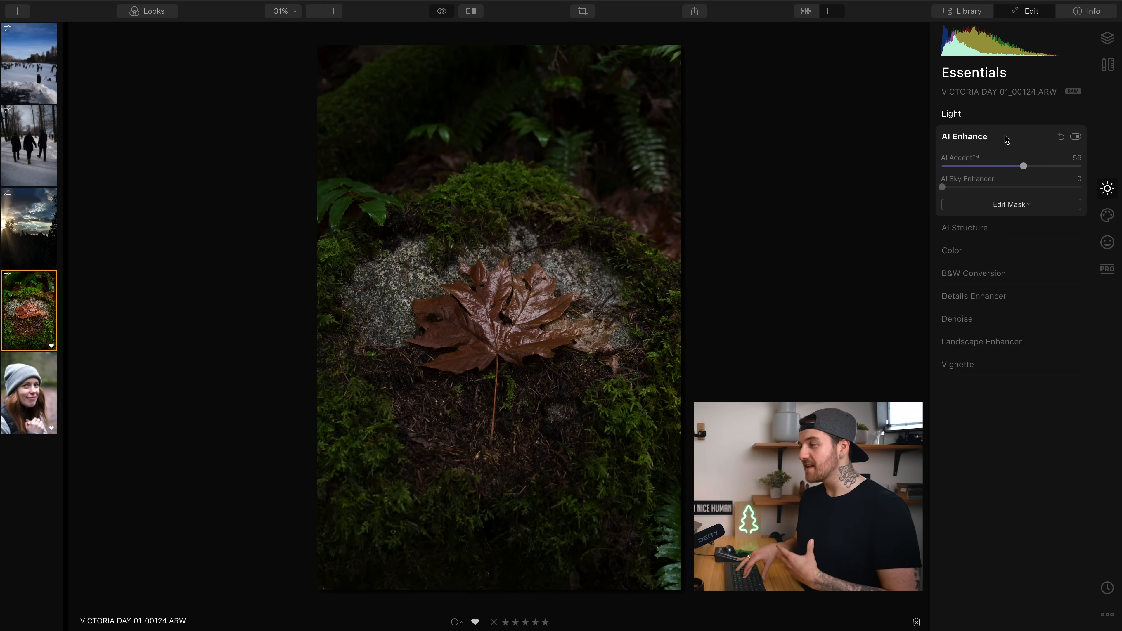
pyautogui.press('\\')
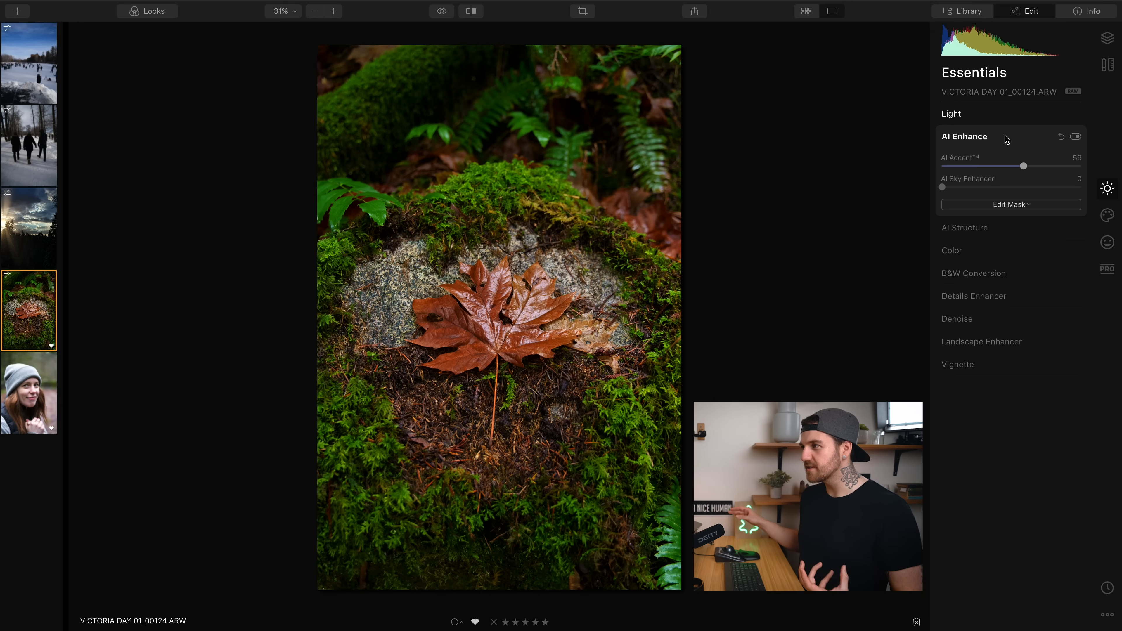
pyautogui.moveTo(1025, 168); pyautogui.dragTo(1023, 168)
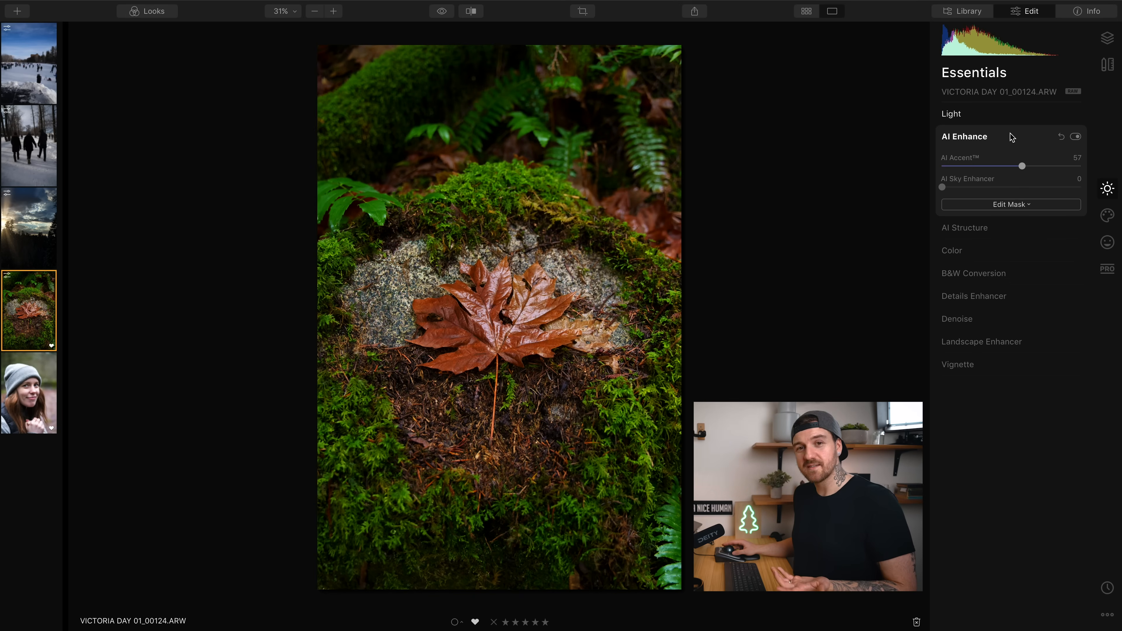
# Step: Set the leaf photo's Highlights to -39 and Exposure to 0.16, and compare the edit with the original
pyautogui.click(998, 118)
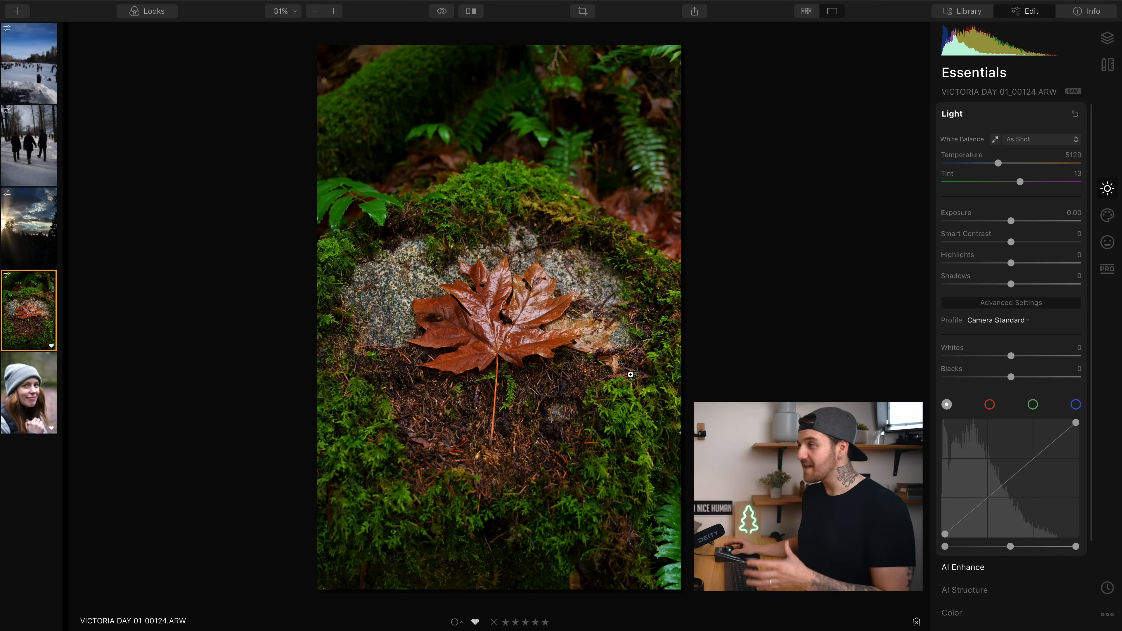
pyautogui.moveTo(998, 265); pyautogui.dragTo(994, 265)
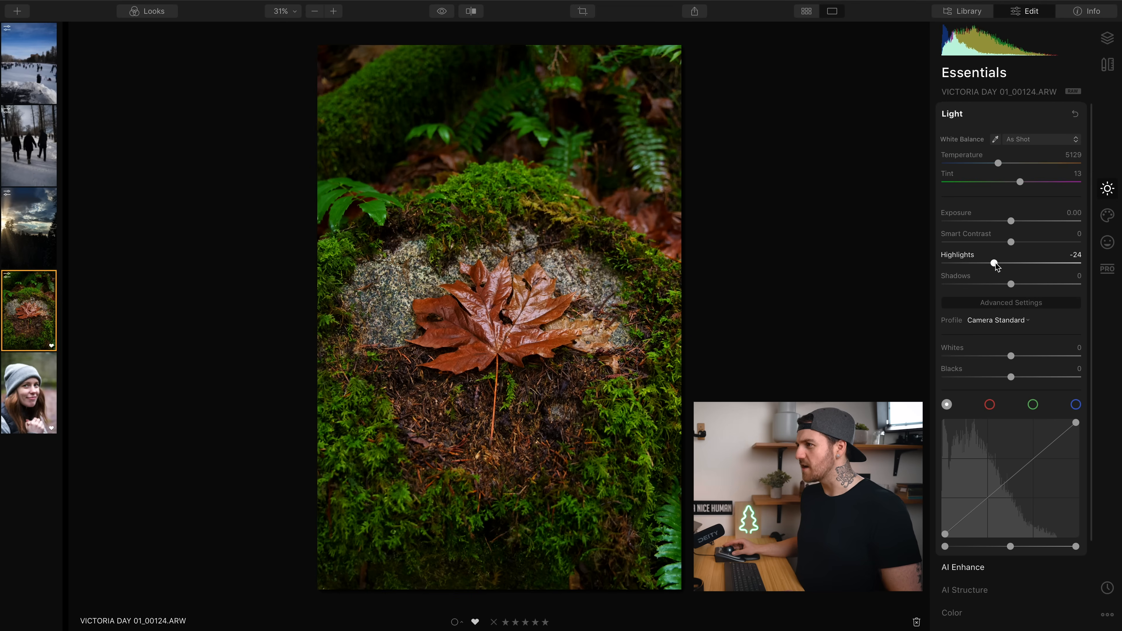
pyautogui.moveTo(984, 267); pyautogui.dragTo(985, 267)
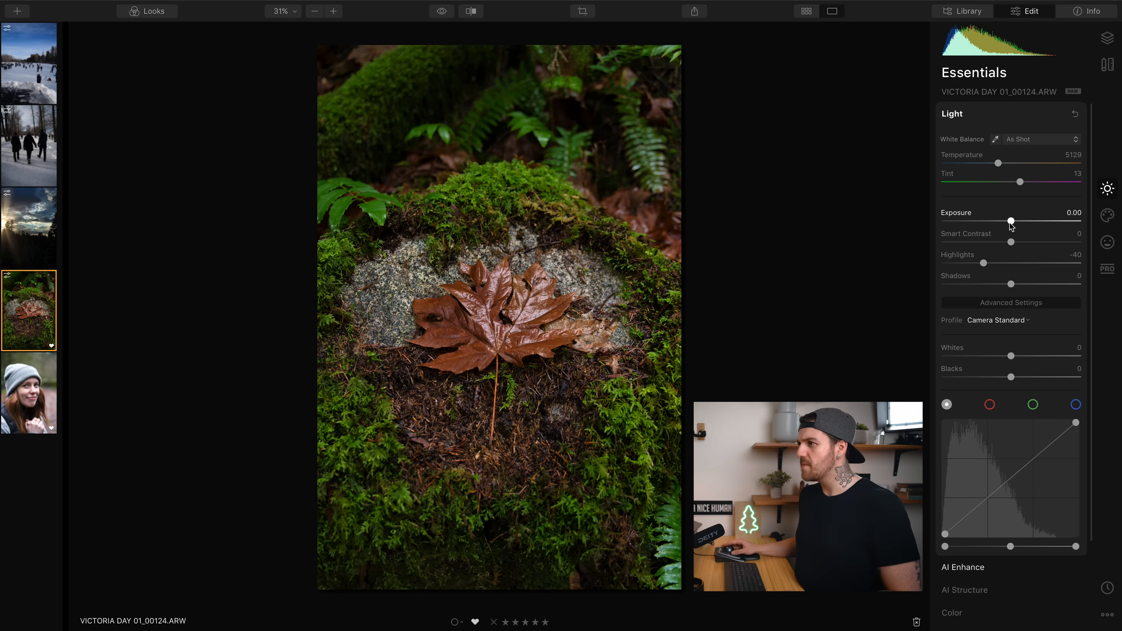
pyautogui.moveTo(1012, 222); pyautogui.dragTo(1015, 223)
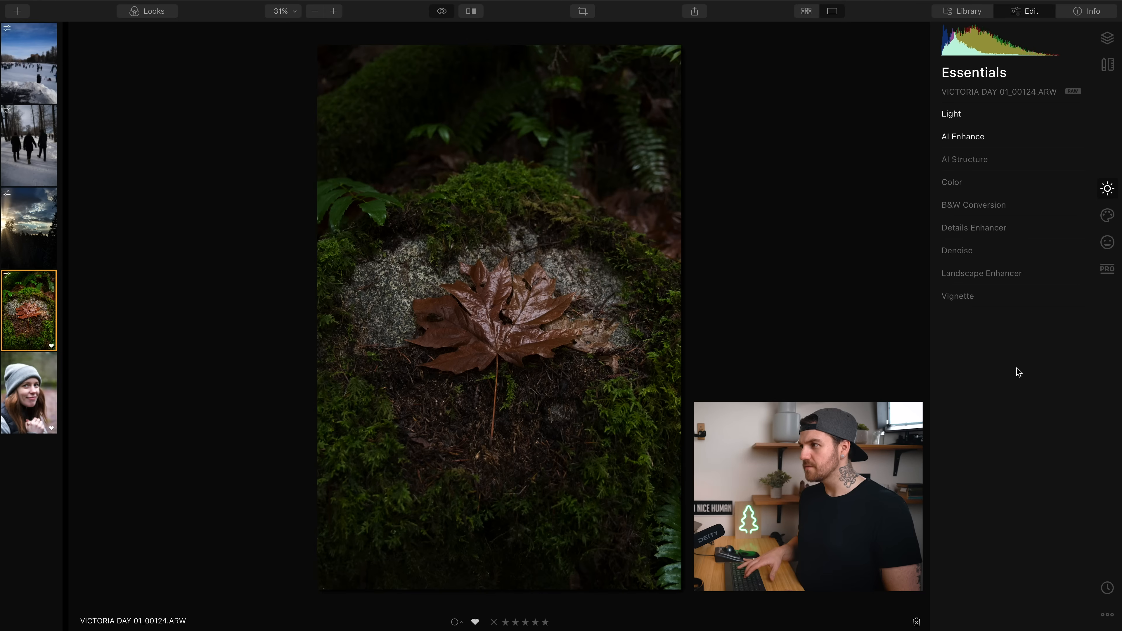
pyautogui.press('\\')
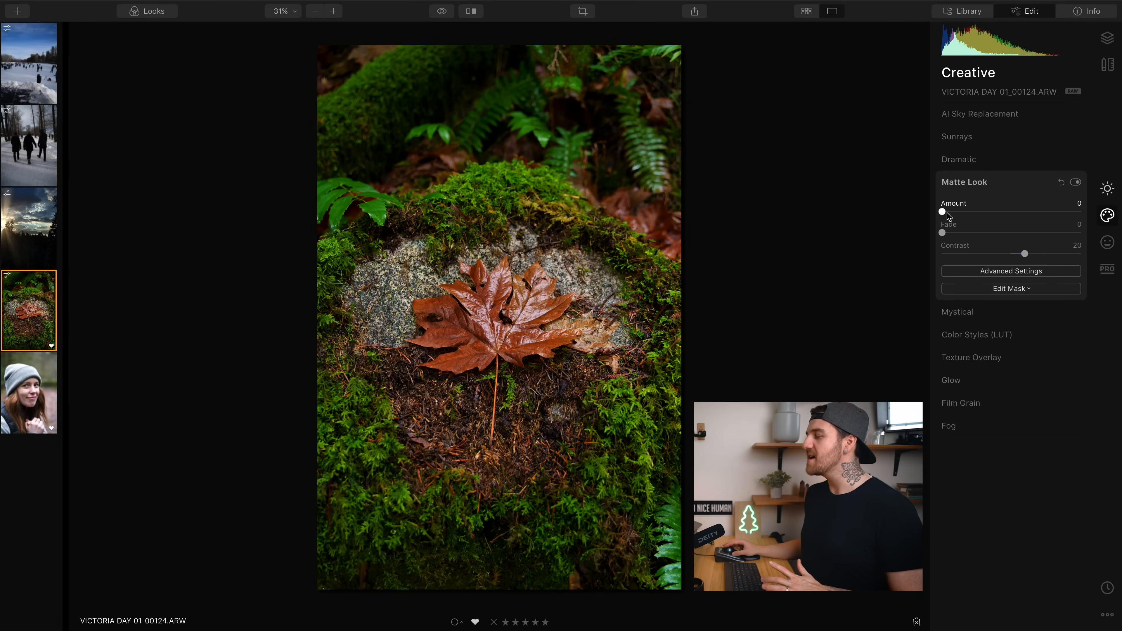
# Step: Try a faded look on the tone curve by lifting the black point and lowering the white point, and reset the curve
pyautogui.click(1005, 181)
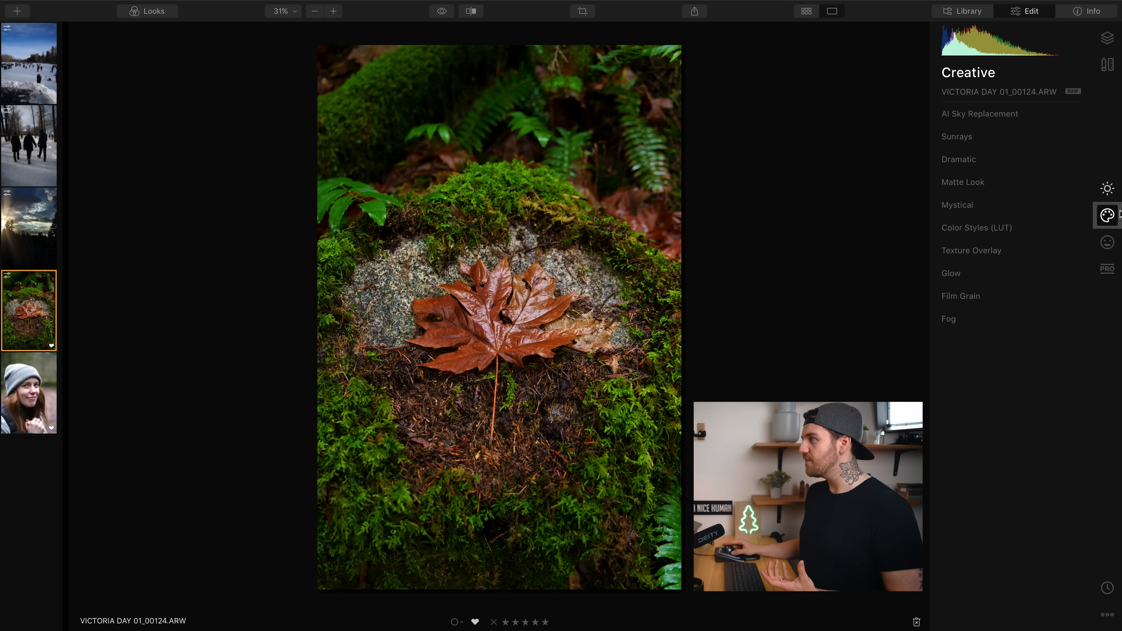
pyautogui.click(1107, 189)
pyautogui.click(986, 111)
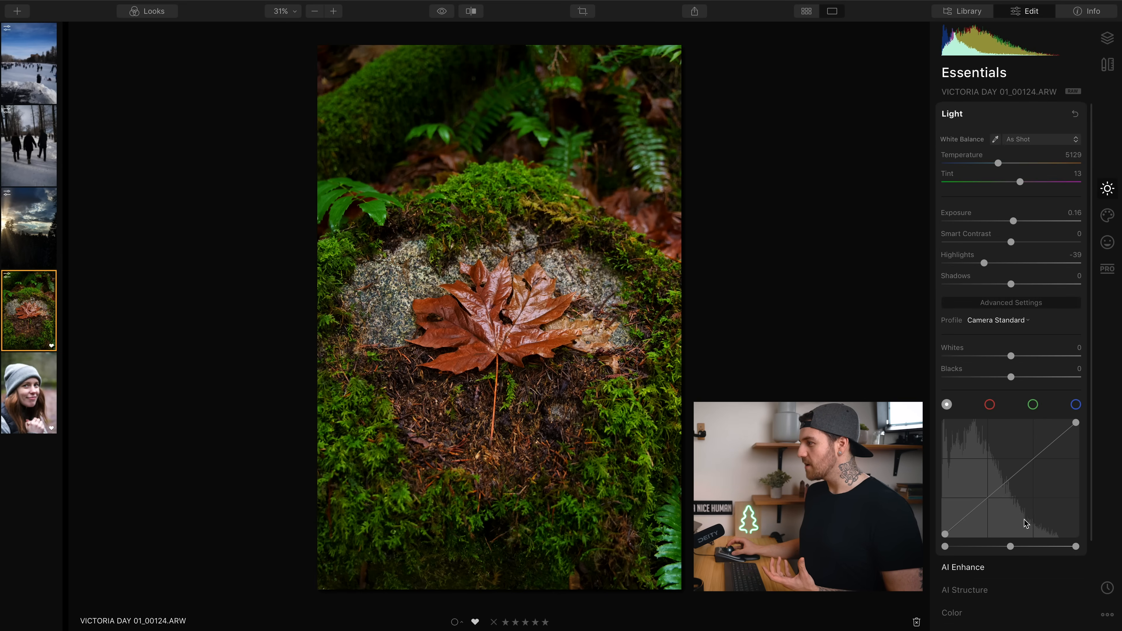
pyautogui.moveTo(944, 533); pyautogui.dragTo(970, 512)
pyautogui.moveTo(1028, 464); pyautogui.dragTo(1025, 459)
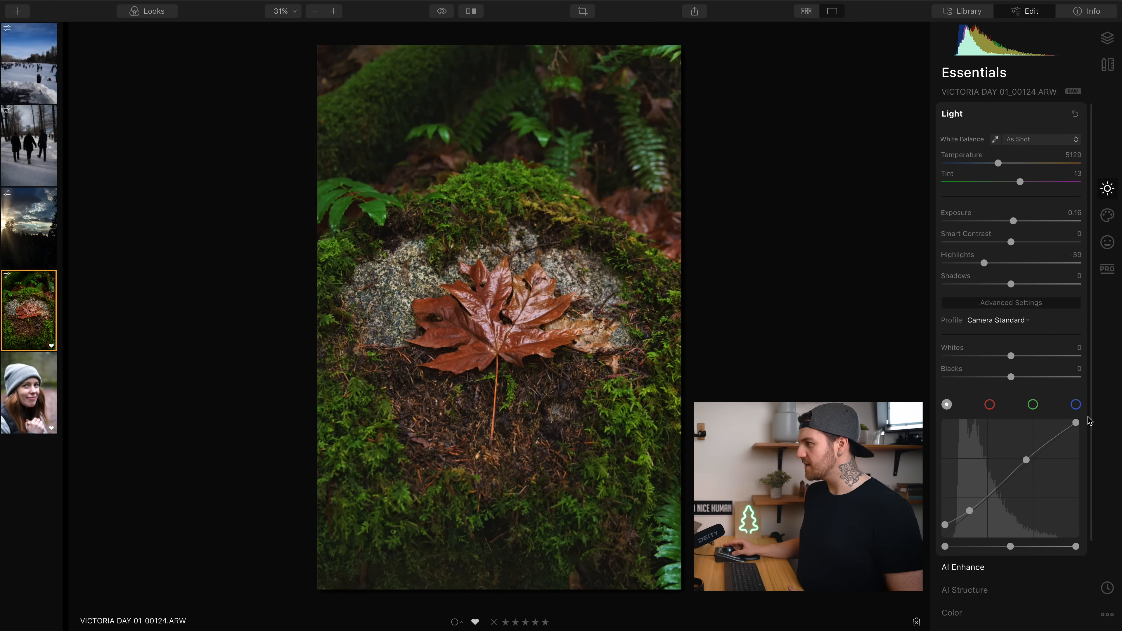
pyautogui.moveTo(1076, 422); pyautogui.dragTo(1076, 428)
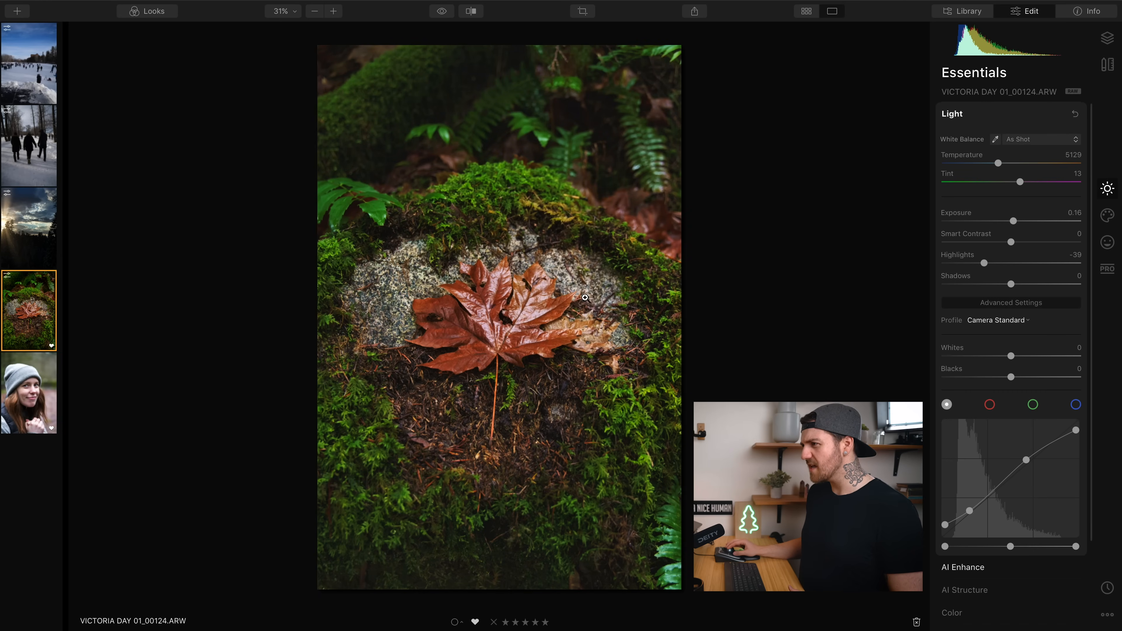
pyautogui.moveTo(944, 525); pyautogui.dragTo(945, 534)
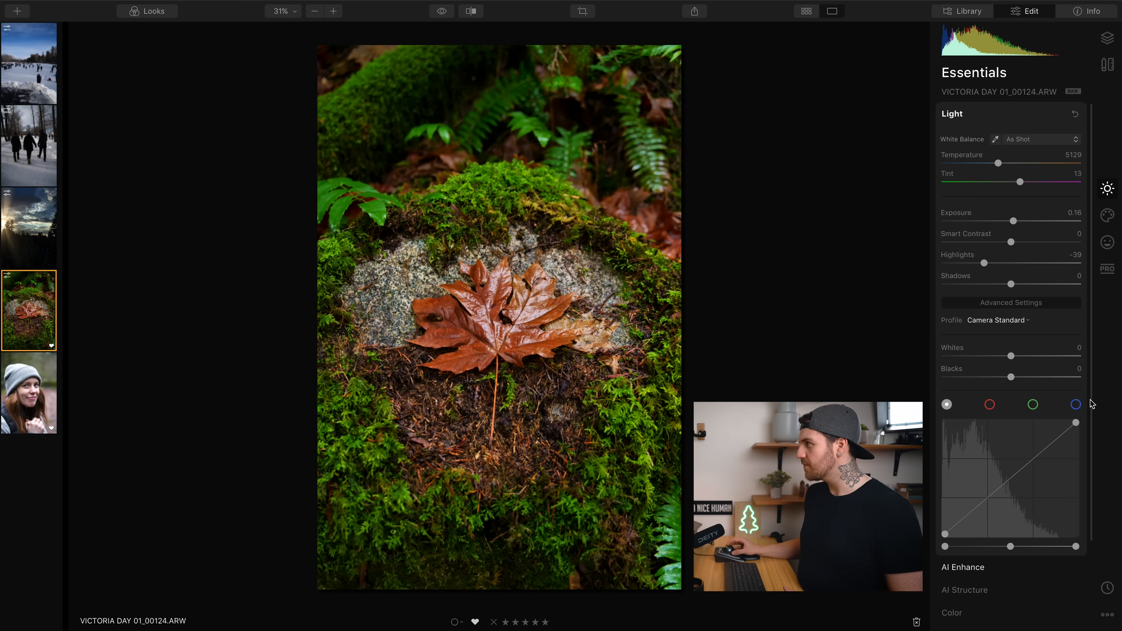
pyautogui.click(1001, 113)
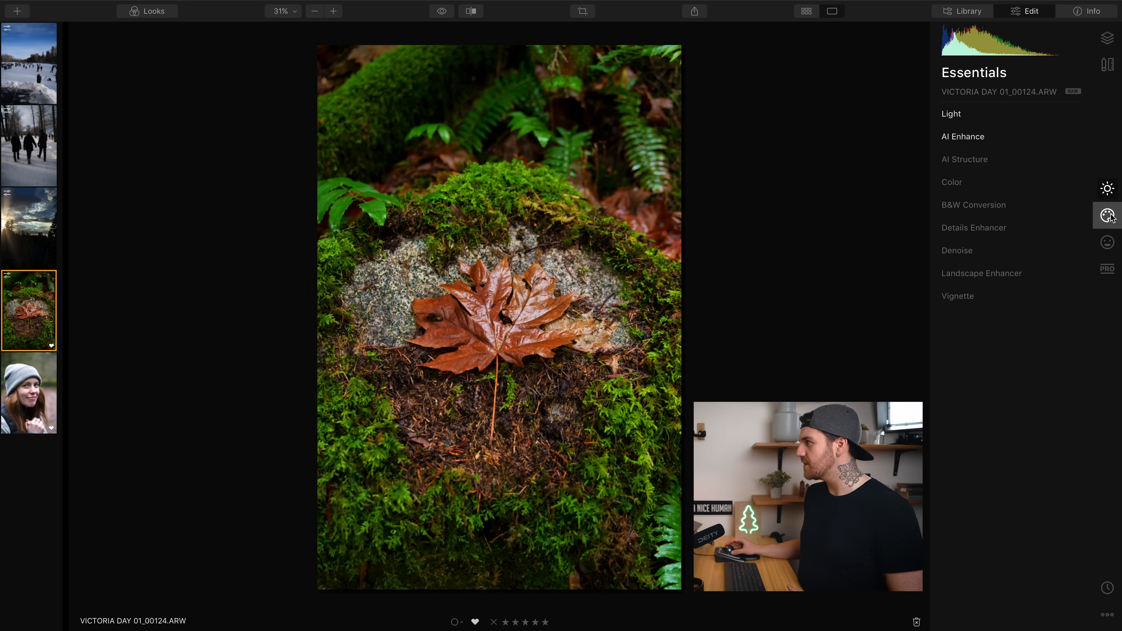
# Step: Apply Matte Look to the leaf photo with Amount 70 and Fade 5, and compare it with the original
pyautogui.click(1108, 215)
pyautogui.click(977, 185)
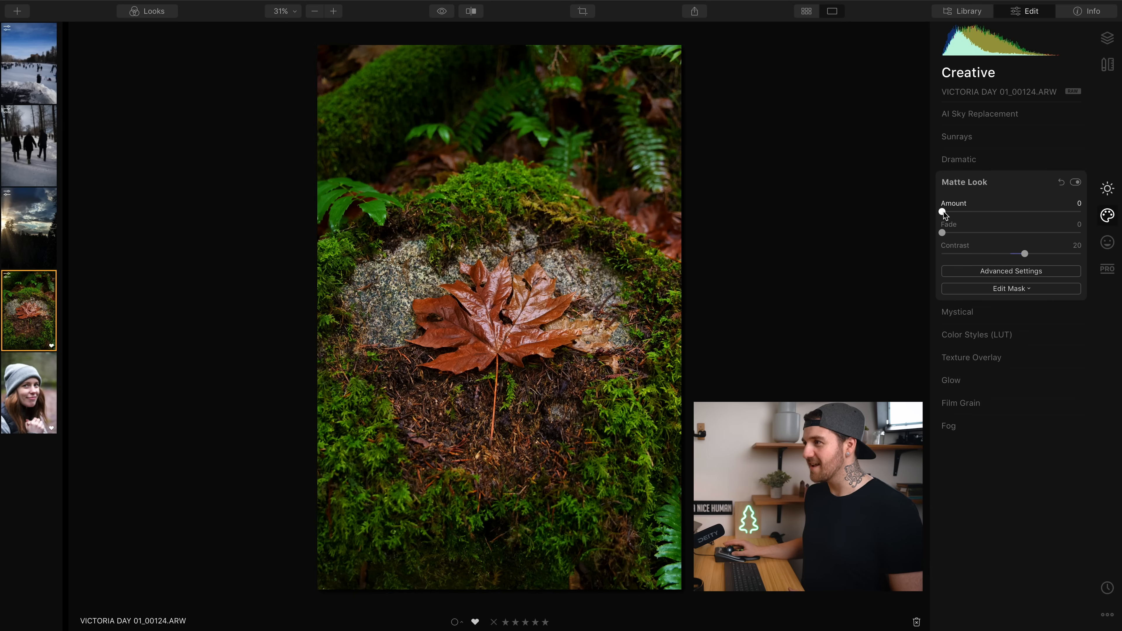
pyautogui.moveTo(943, 211); pyautogui.dragTo(1048, 222)
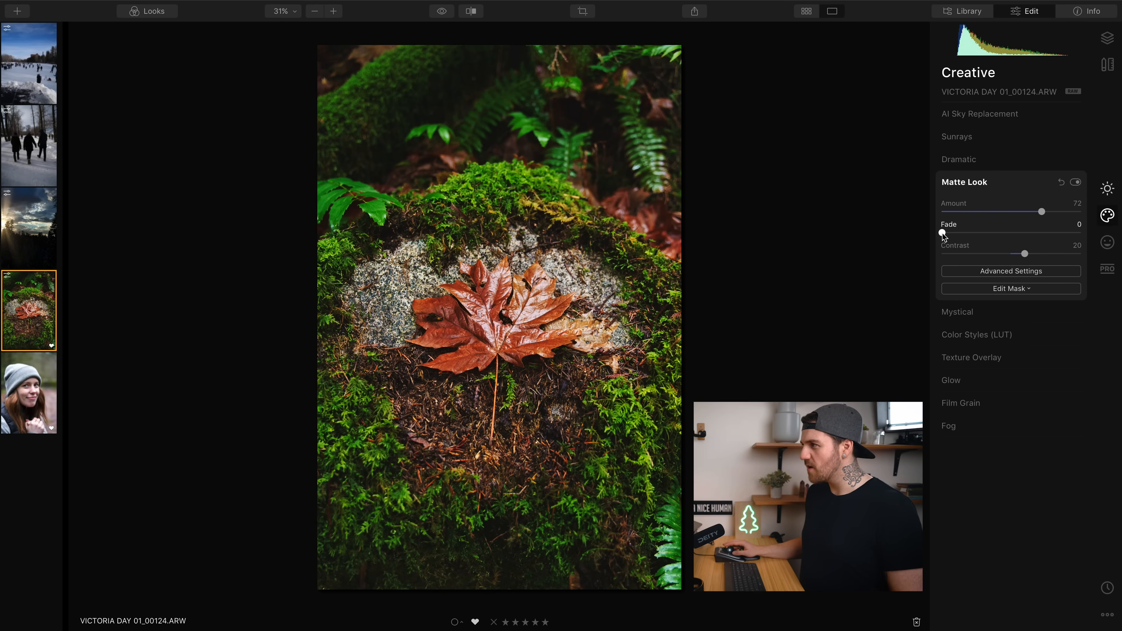
pyautogui.moveTo(943, 233)
pyautogui.mouseDown()
pyautogui.moveTo(1023, 234)
pyautogui.moveTo(951, 235)
pyautogui.mouseUp()
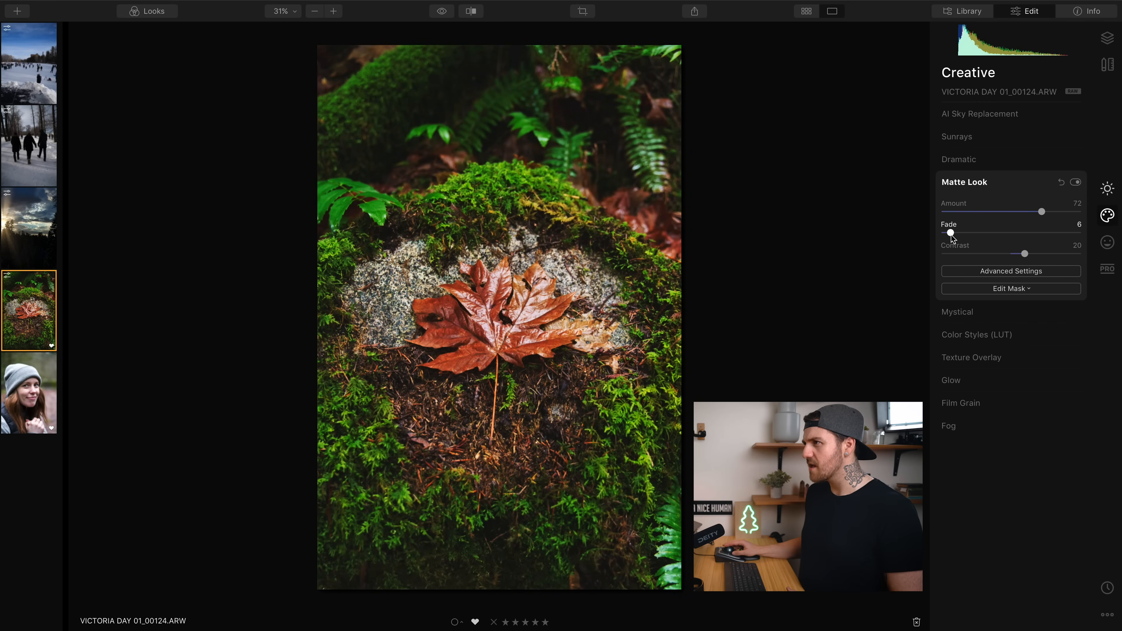
pyautogui.moveTo(1040, 211); pyautogui.dragTo(1041, 212)
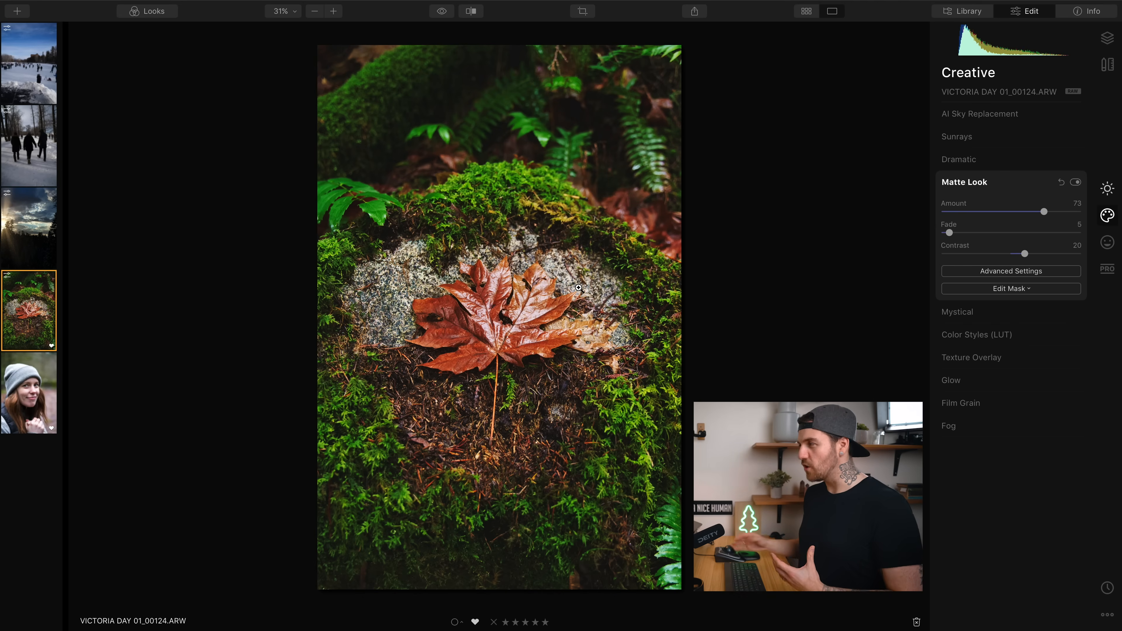
pyautogui.moveTo(1043, 213)
pyautogui.mouseDown()
pyautogui.moveTo(906, 217)
pyautogui.moveTo(1037, 213)
pyautogui.mouseUp()
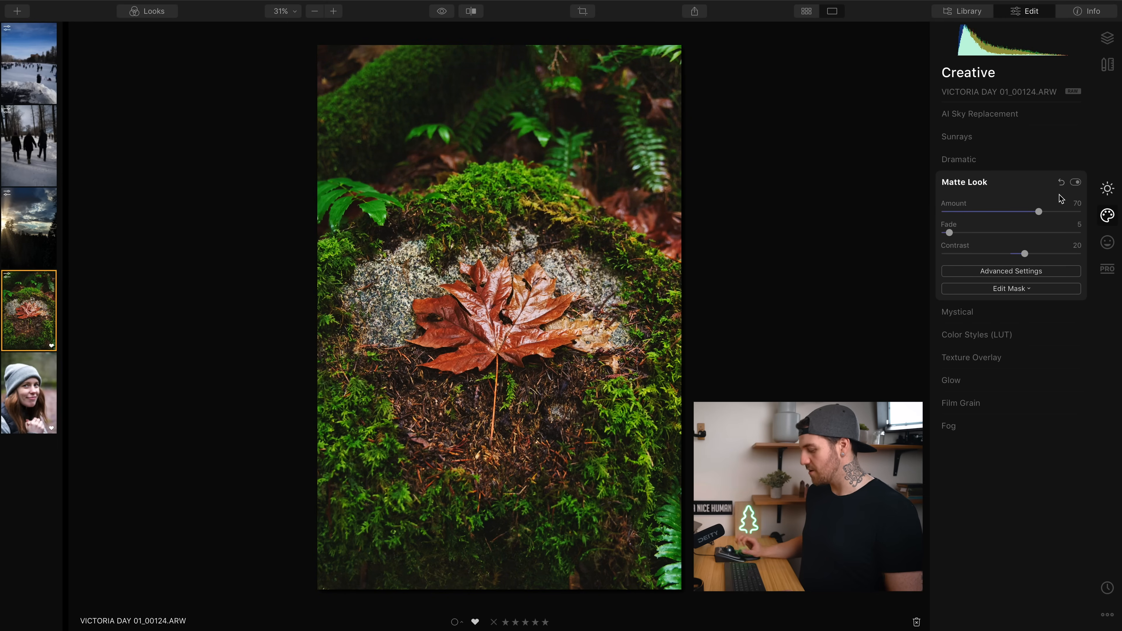
pyautogui.press('\\')
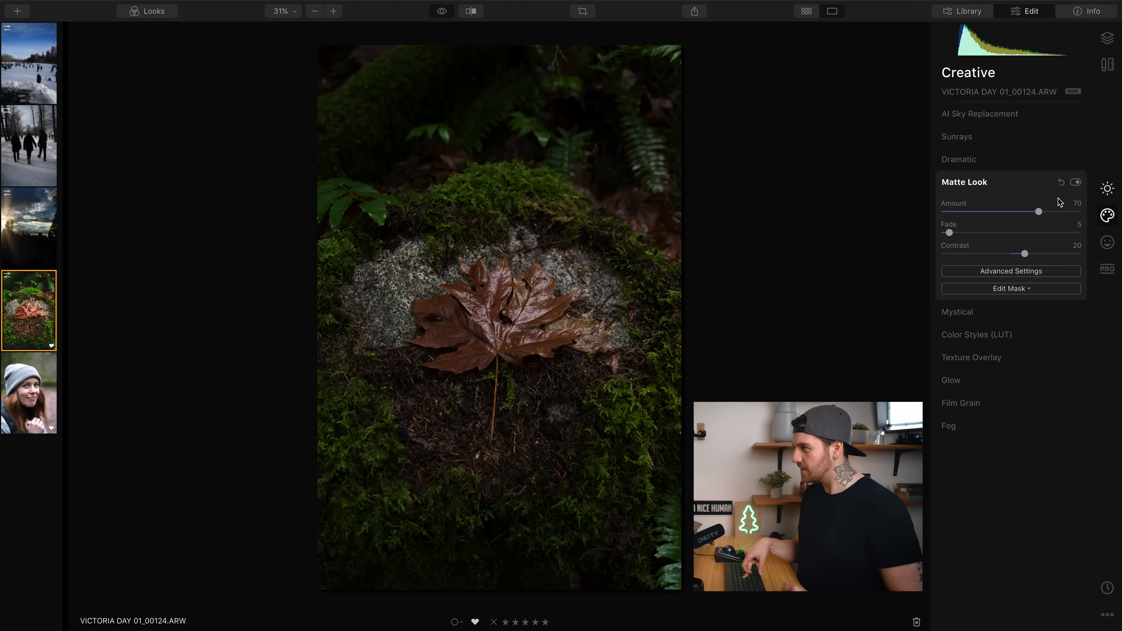
pyautogui.press('\\')
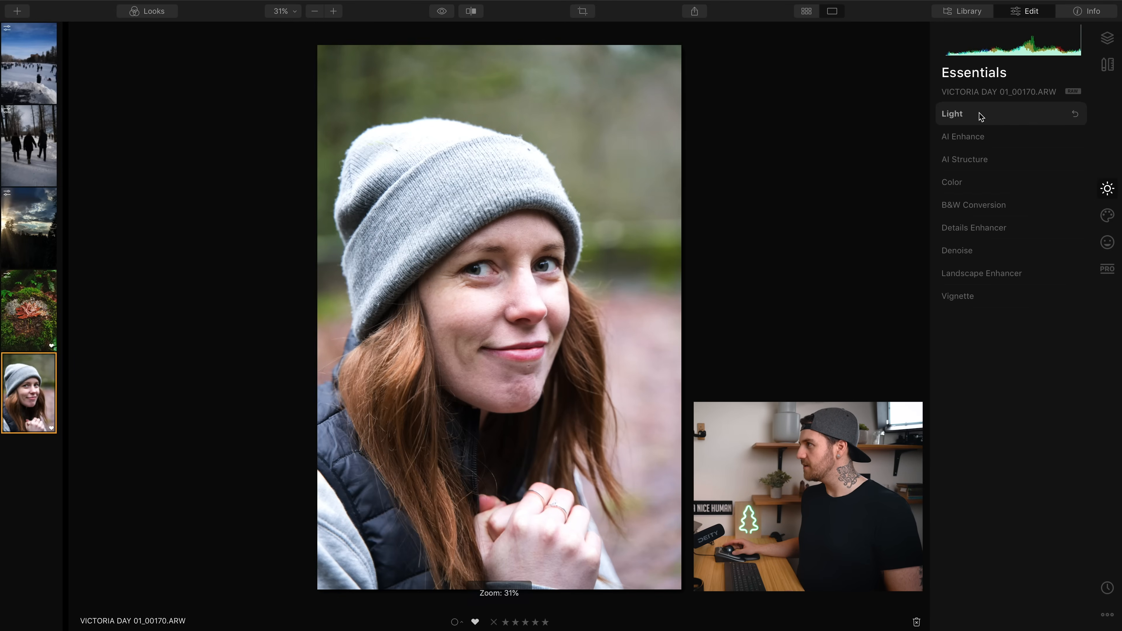
# Step: Set the portrait photo's Highlights to -75, Exposure to -0.29 and profile to Camera Portrait
pyautogui.click(979, 114)
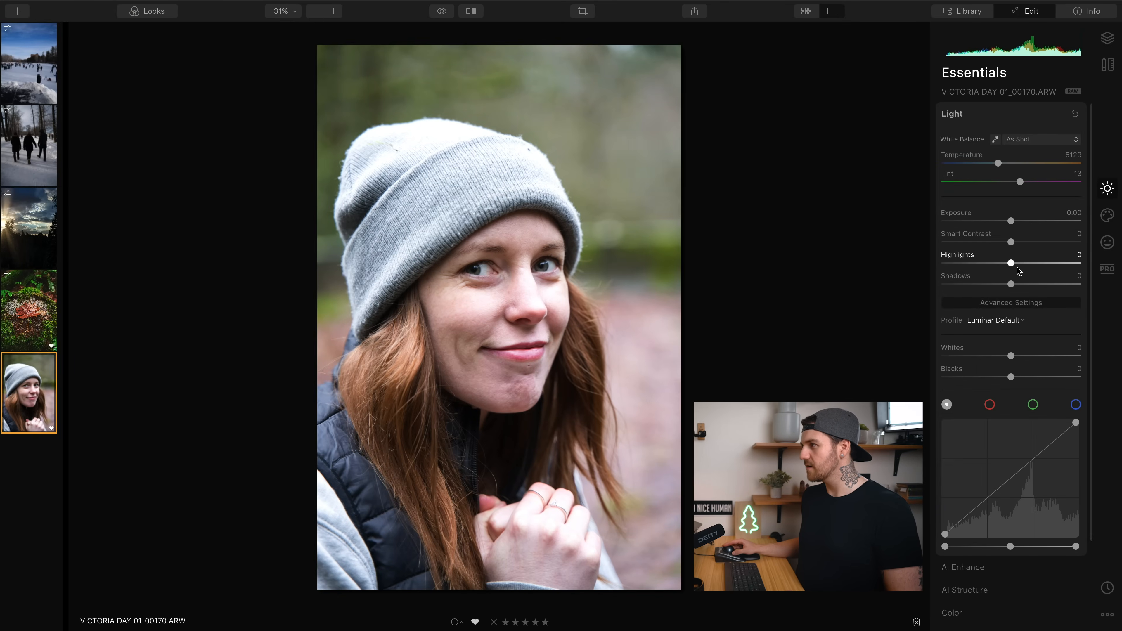
pyautogui.moveTo(1011, 264); pyautogui.dragTo(956, 268)
pyautogui.moveTo(1008, 223); pyautogui.dragTo(1005, 224)
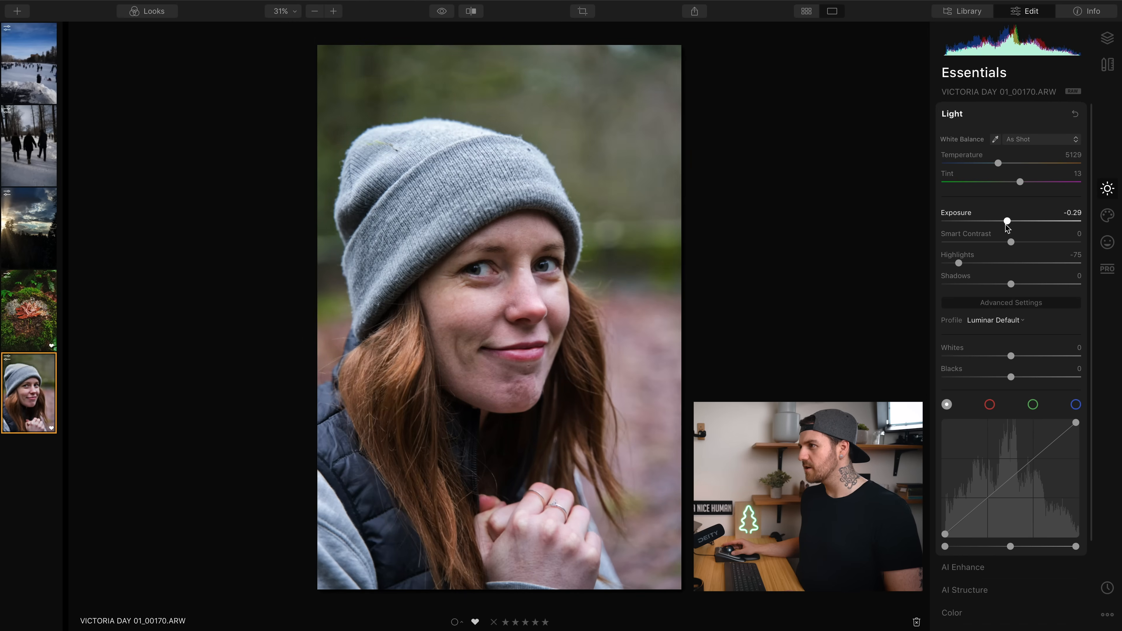
pyautogui.click(997, 320)
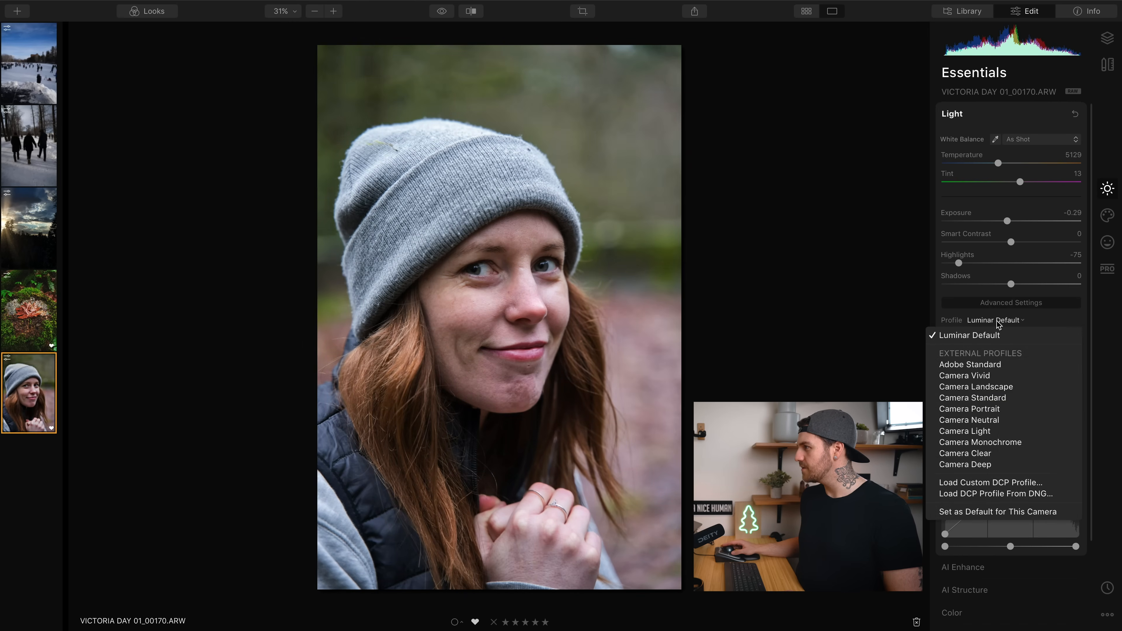
pyautogui.click(985, 409)
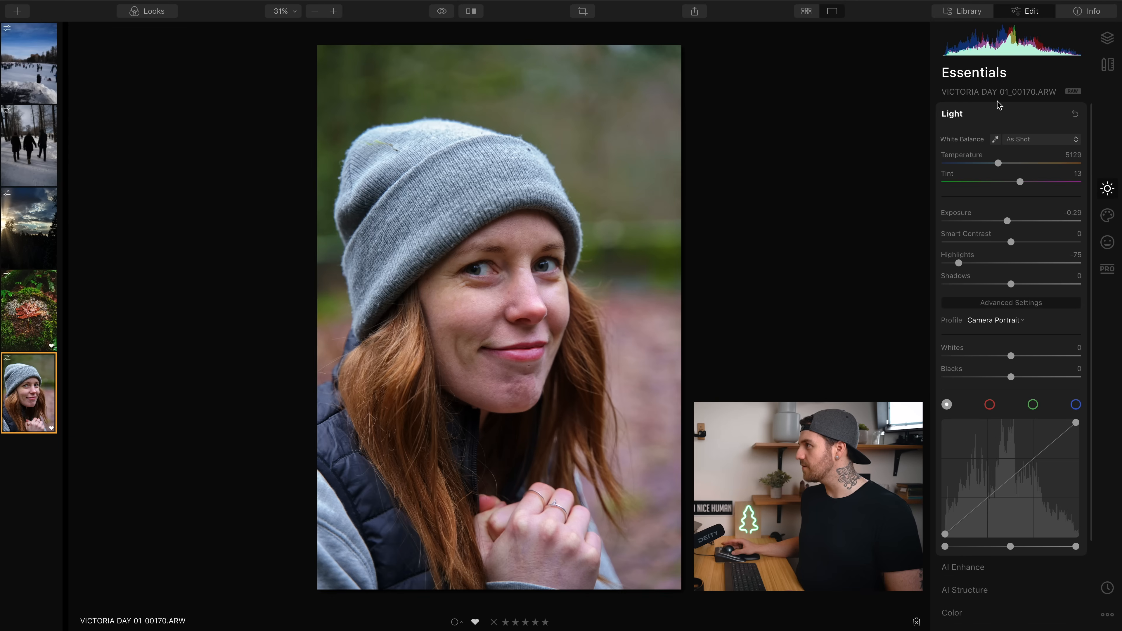
# Step: Apply AI Enhance to the portrait photo with AI Accent at 54
pyautogui.click(997, 112)
pyautogui.click(985, 137)
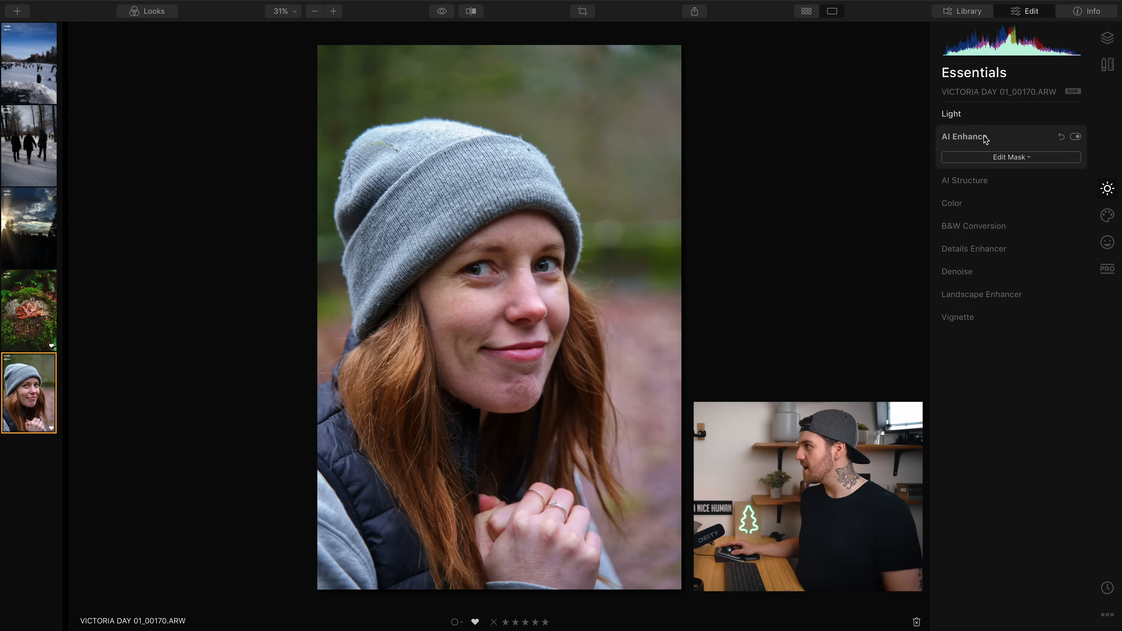
pyautogui.moveTo(941, 167); pyautogui.dragTo(1018, 170)
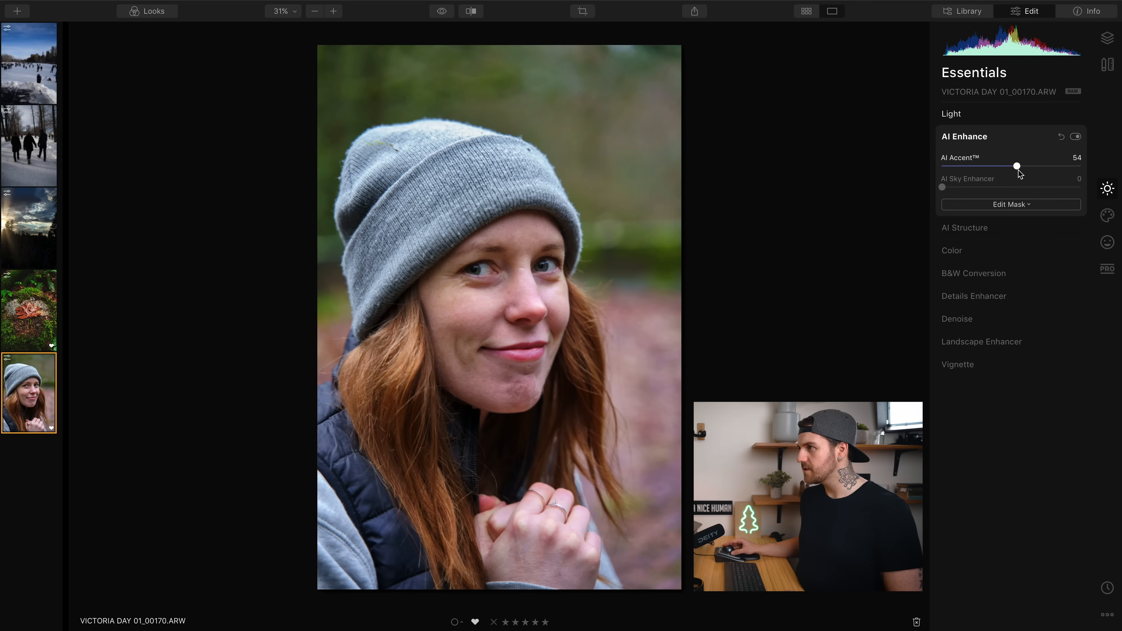
pyautogui.click(984, 136)
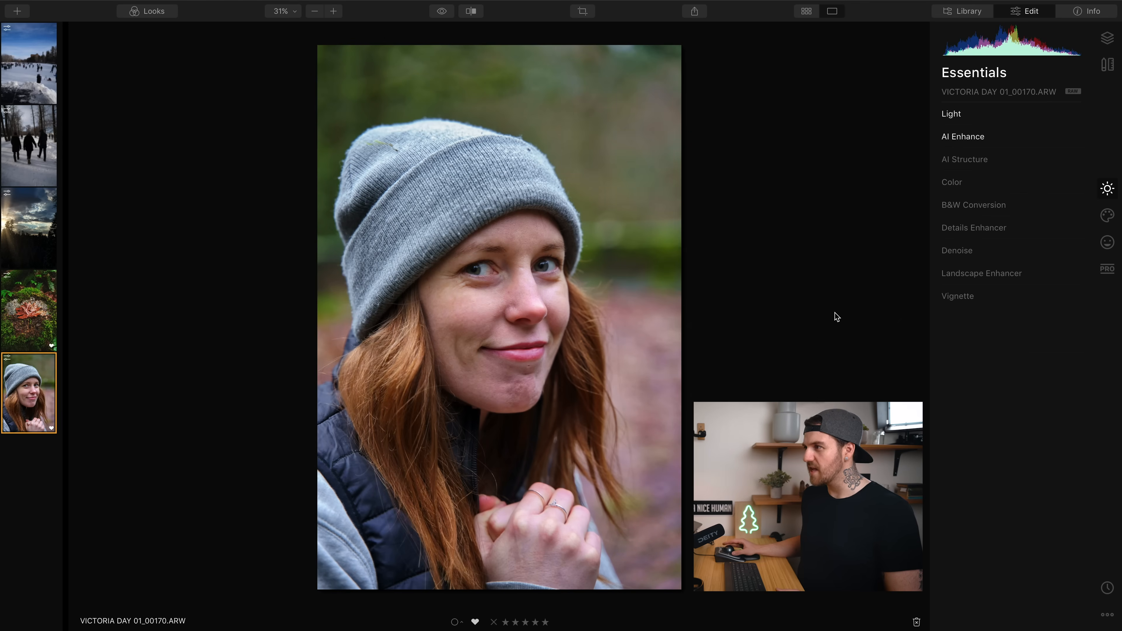
# Step: Smooth the portrait's skin with AI Skin Enhancer, trying Amount 100 and settling on 31
pyautogui.click(1107, 242)
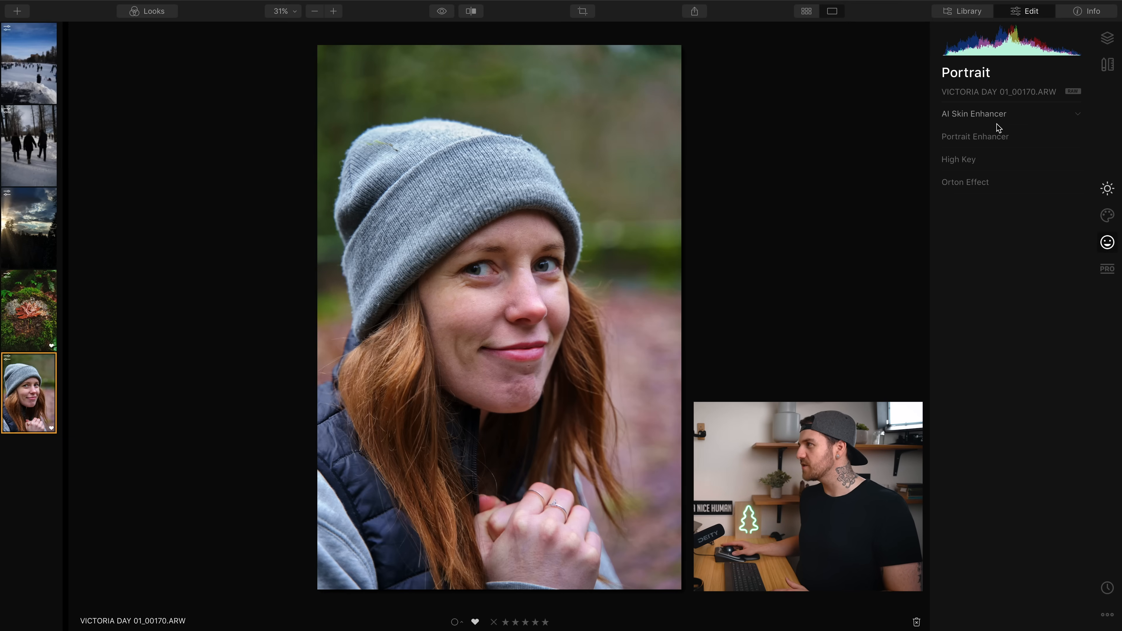
pyautogui.click(989, 116)
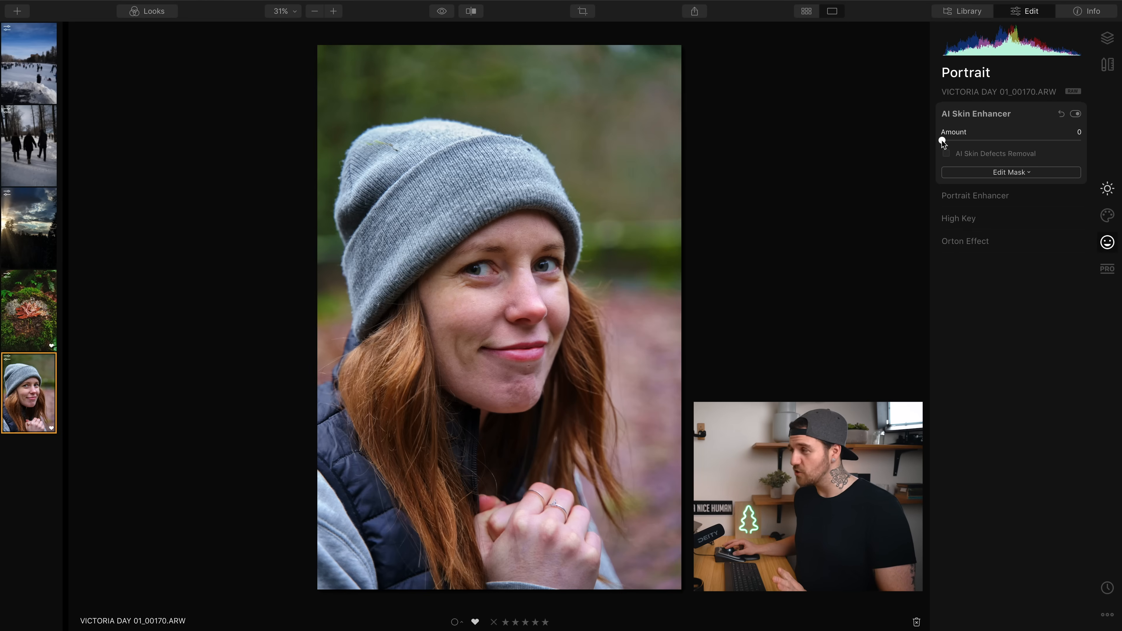
pyautogui.moveTo(941, 140); pyautogui.dragTo(1079, 140)
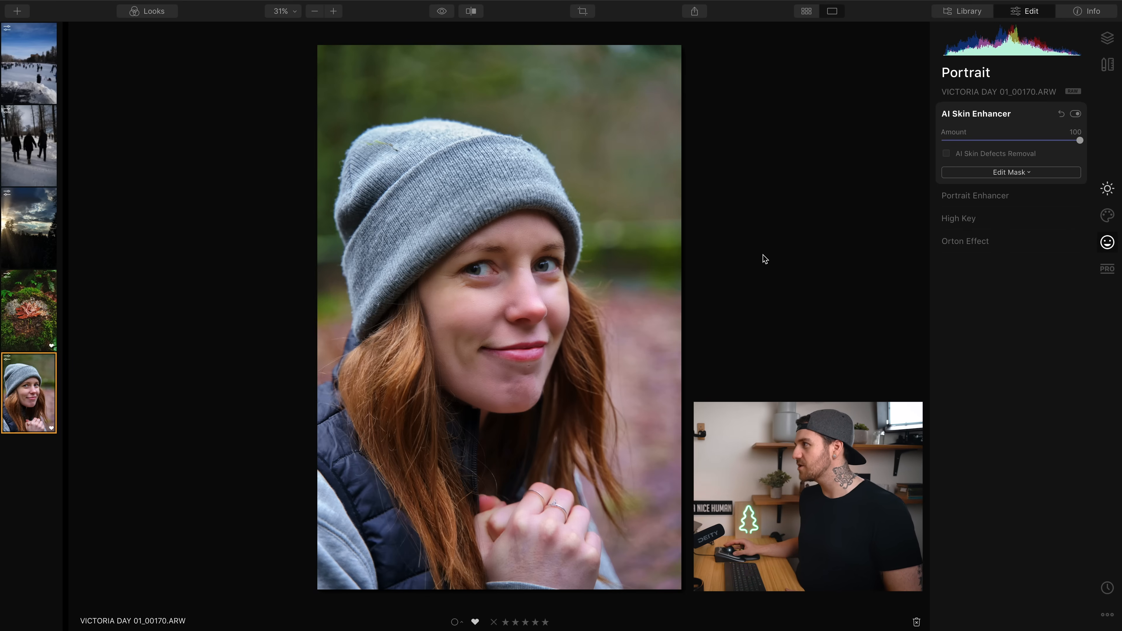
pyautogui.moveTo(1038, 151); pyautogui.dragTo(983, 151)
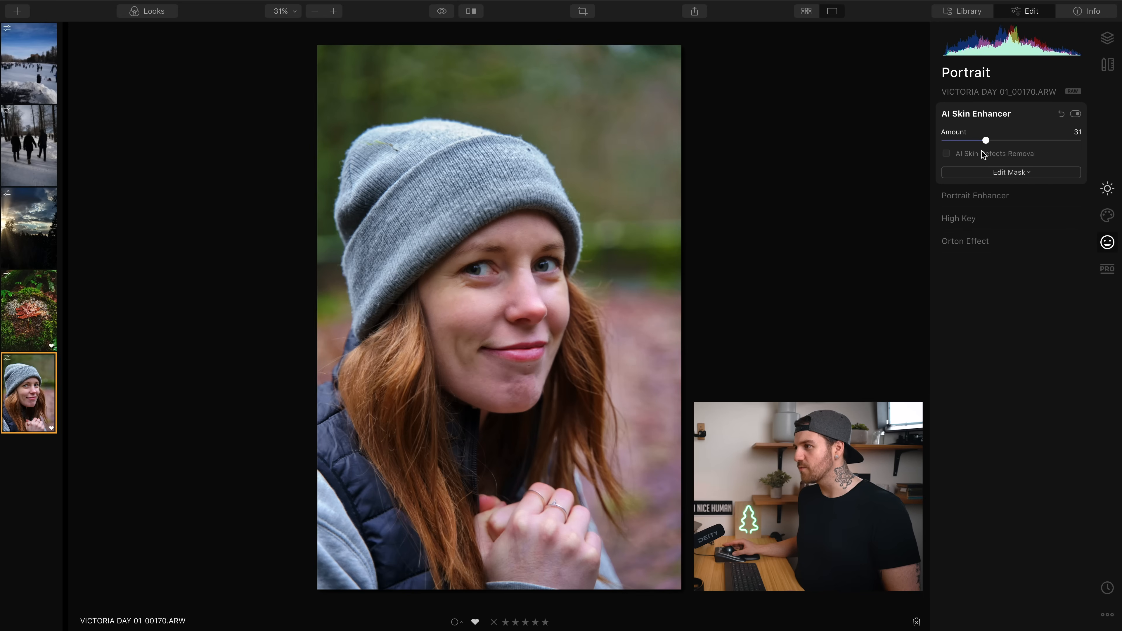
pyautogui.click(983, 142)
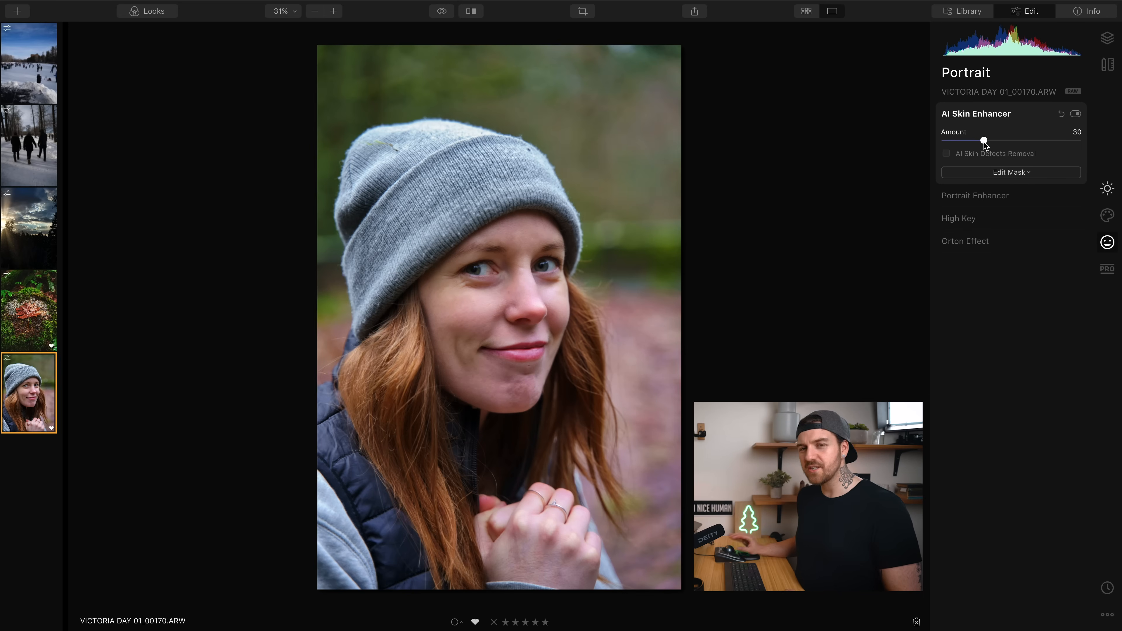
pyautogui.moveTo(983, 142); pyautogui.dragTo(985, 141)
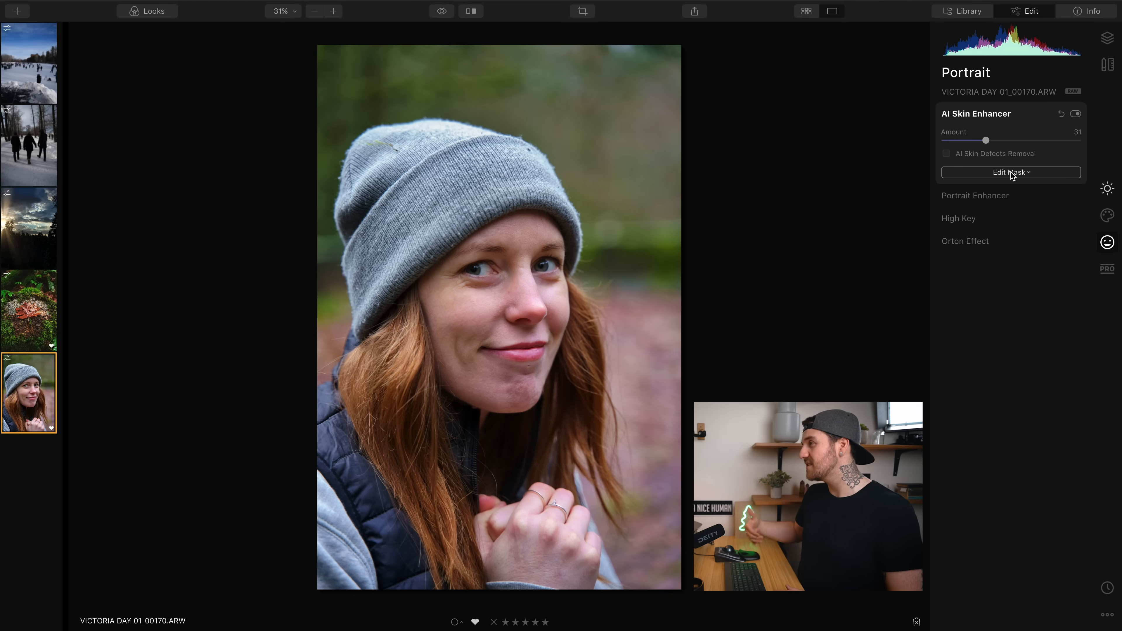
# Step: Try stronger Face Light values such as 34 in Portrait Enhancer, and lower Face Light to 1
pyautogui.click(1005, 199)
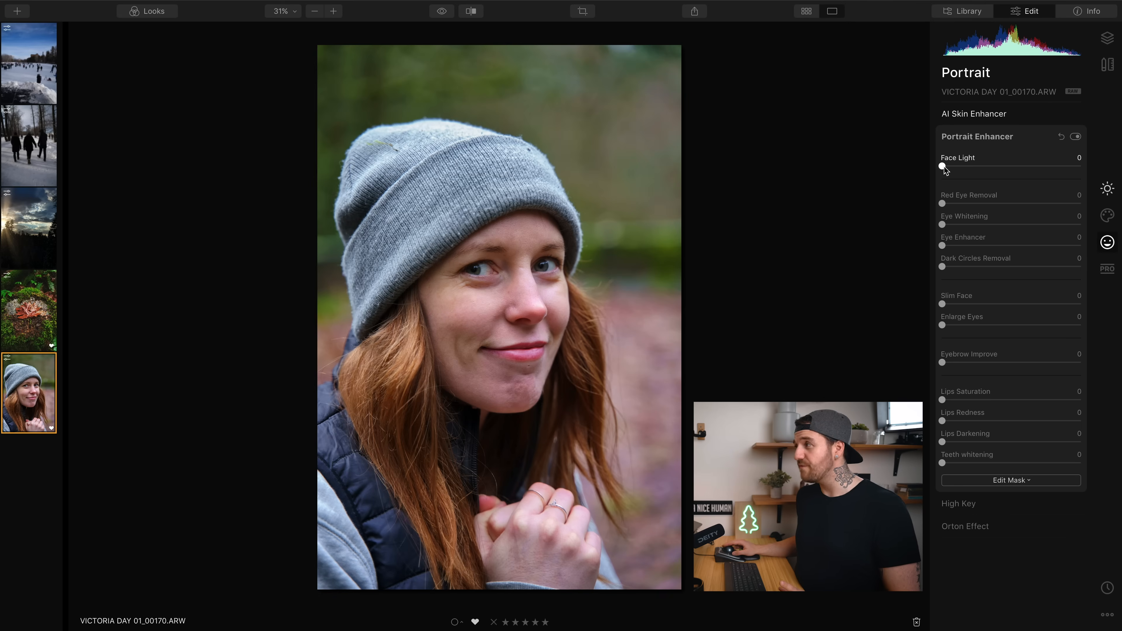
pyautogui.moveTo(943, 166)
pyautogui.mouseDown()
pyautogui.moveTo(1008, 169)
pyautogui.moveTo(962, 171)
pyautogui.mouseUp()
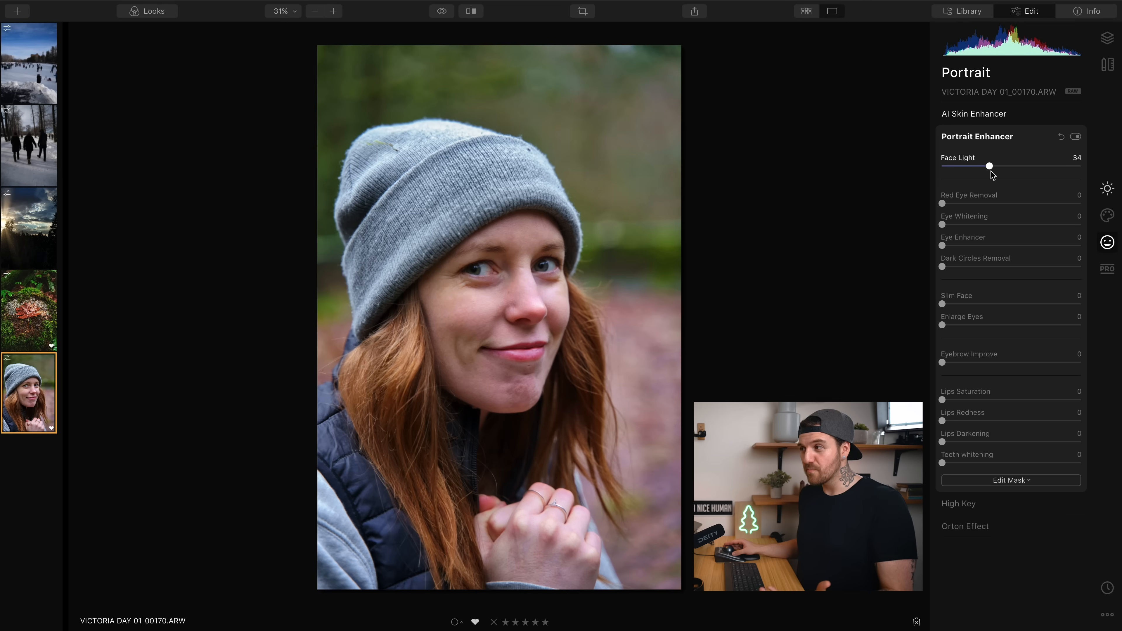
pyautogui.moveTo(990, 171); pyautogui.dragTo(1007, 169)
pyautogui.doubleClick(1008, 169)
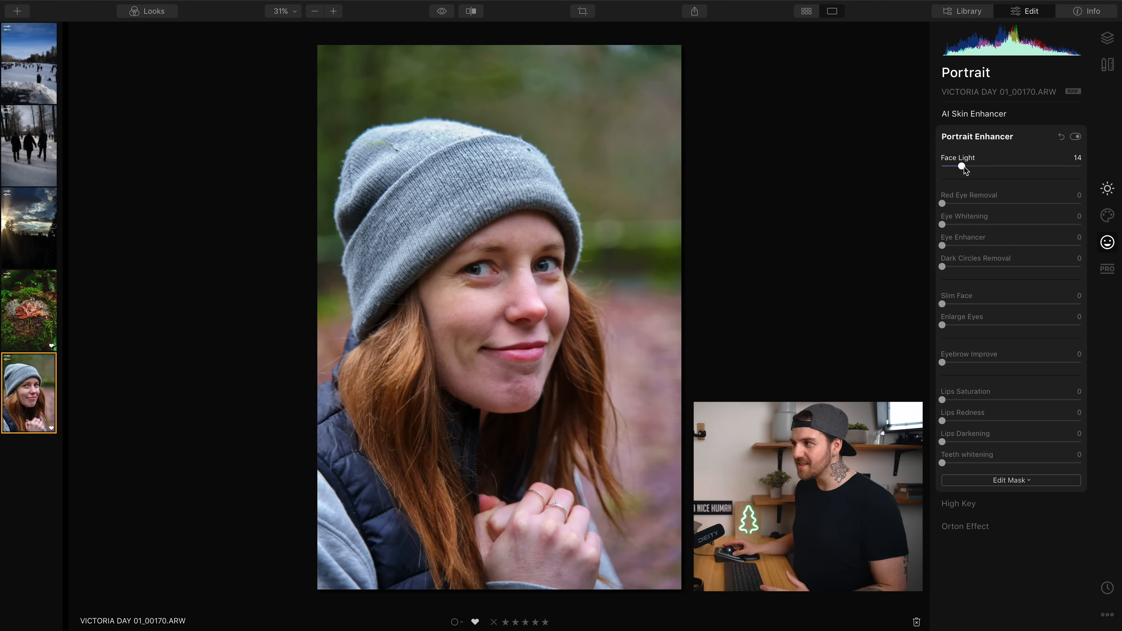
pyautogui.moveTo(964, 166)
pyautogui.mouseDown()
pyautogui.moveTo(888, 179)
pyautogui.moveTo(944, 166)
pyautogui.mouseUp()
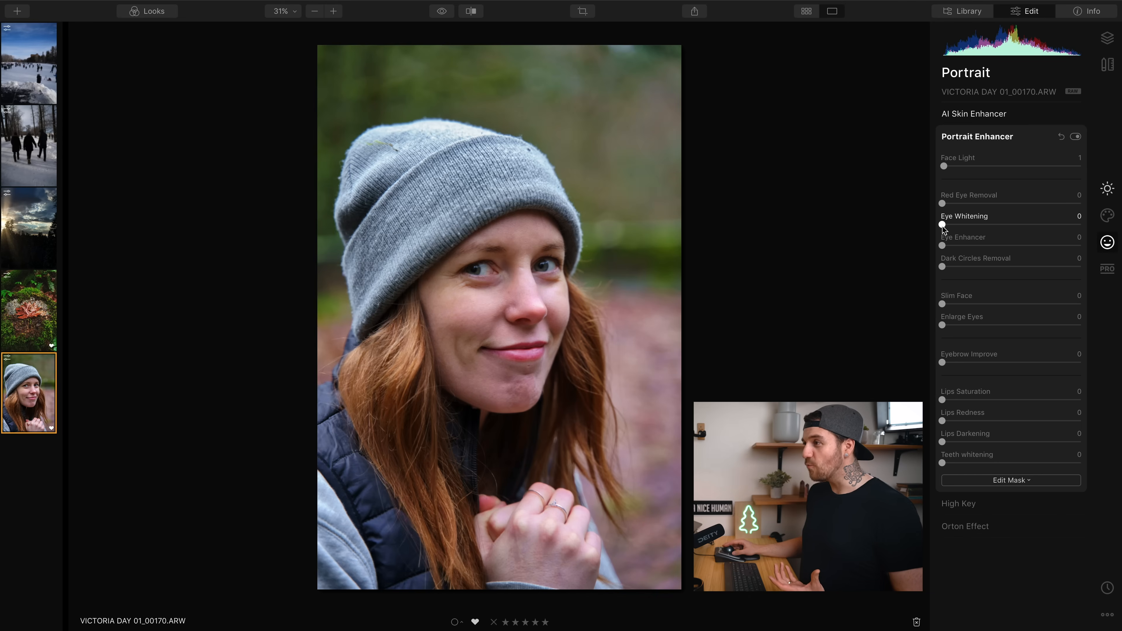
# Step: Set Portrait Enhancer's Eye Whitening to 20 and Eye Enhancer to 16
pyautogui.moveTo(957, 228); pyautogui.dragTo(970, 227)
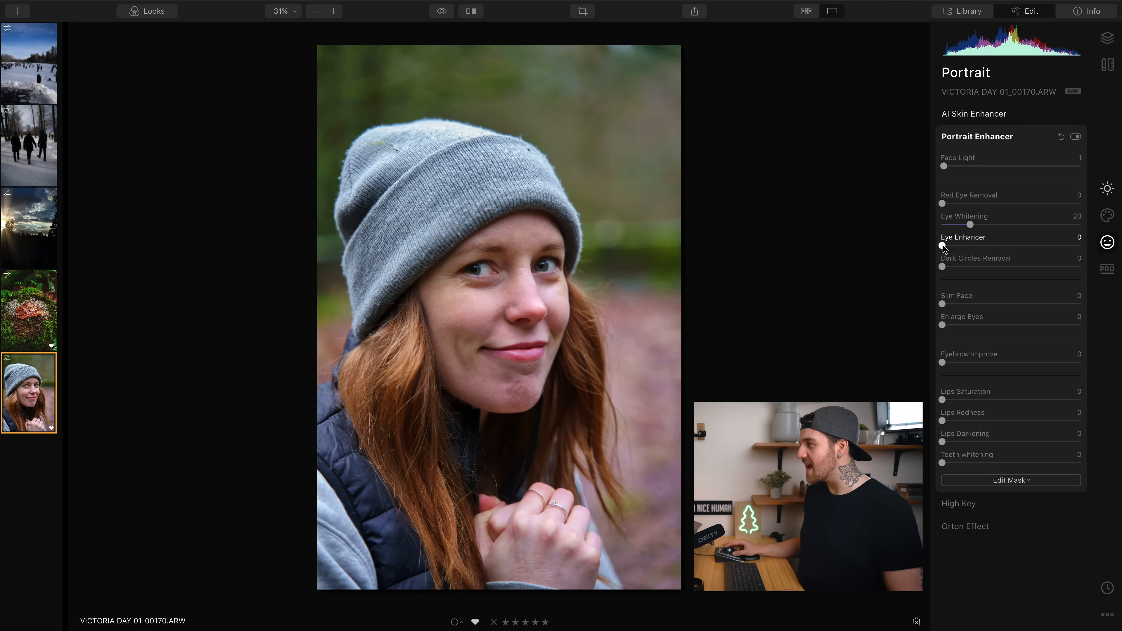
pyautogui.moveTo(943, 245); pyautogui.dragTo(1079, 254)
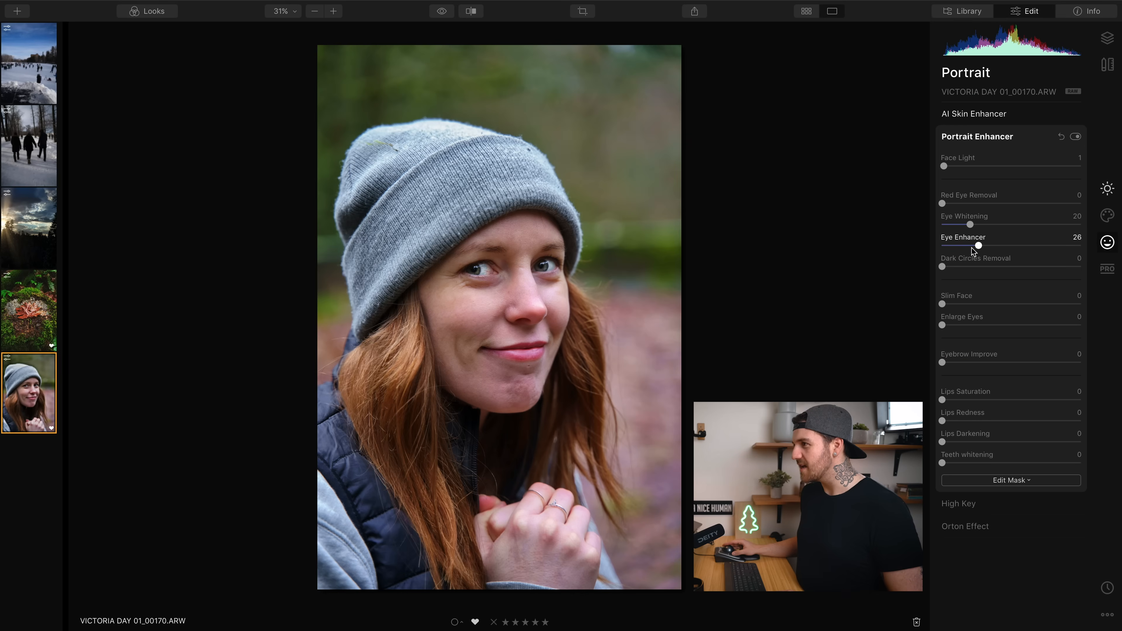
pyautogui.moveTo(971, 249); pyautogui.dragTo(961, 250)
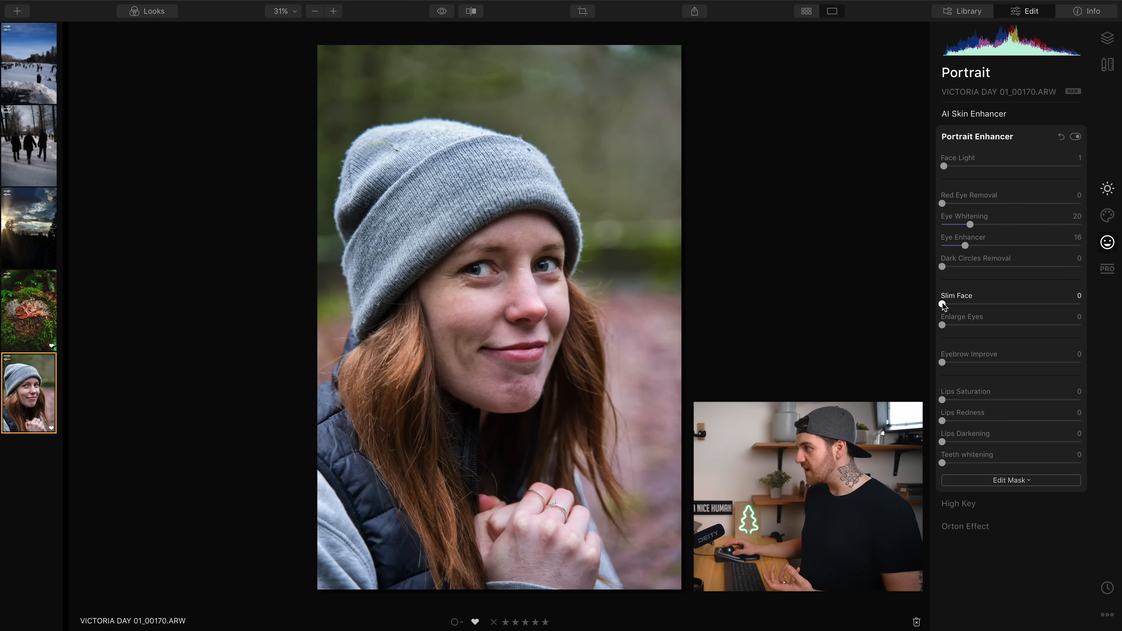
# Step: Try Enlarge Eyes at 100 and a raised Eyebrow Improve on the portrait, and return both to 0
pyautogui.moveTo(942, 325); pyautogui.dragTo(1081, 325)
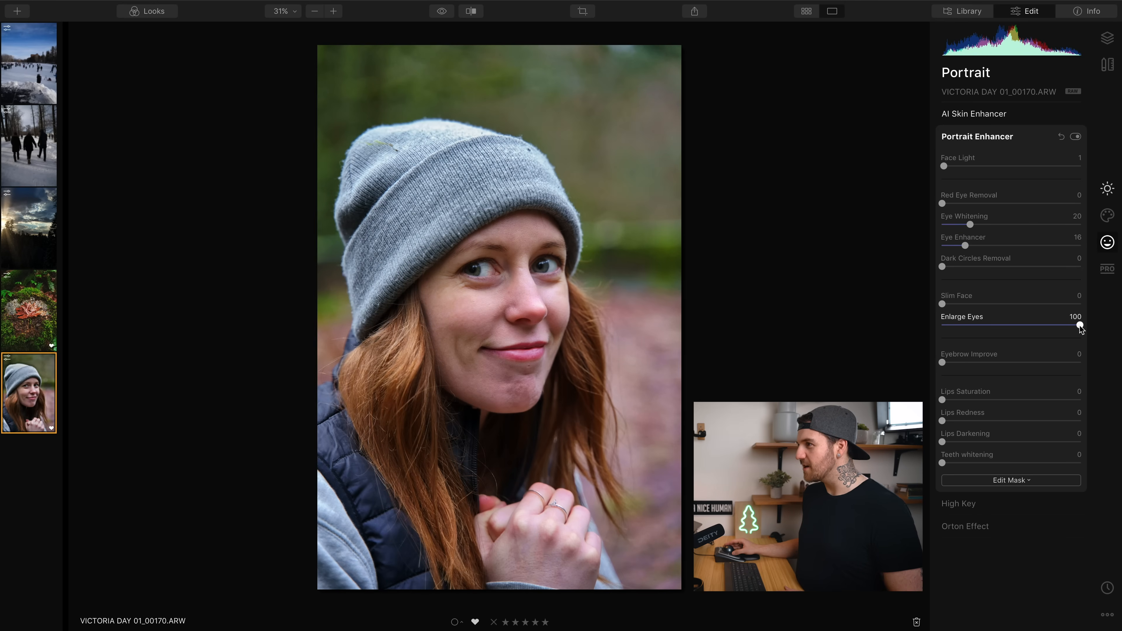
pyautogui.moveTo(1080, 325); pyautogui.dragTo(841, 329)
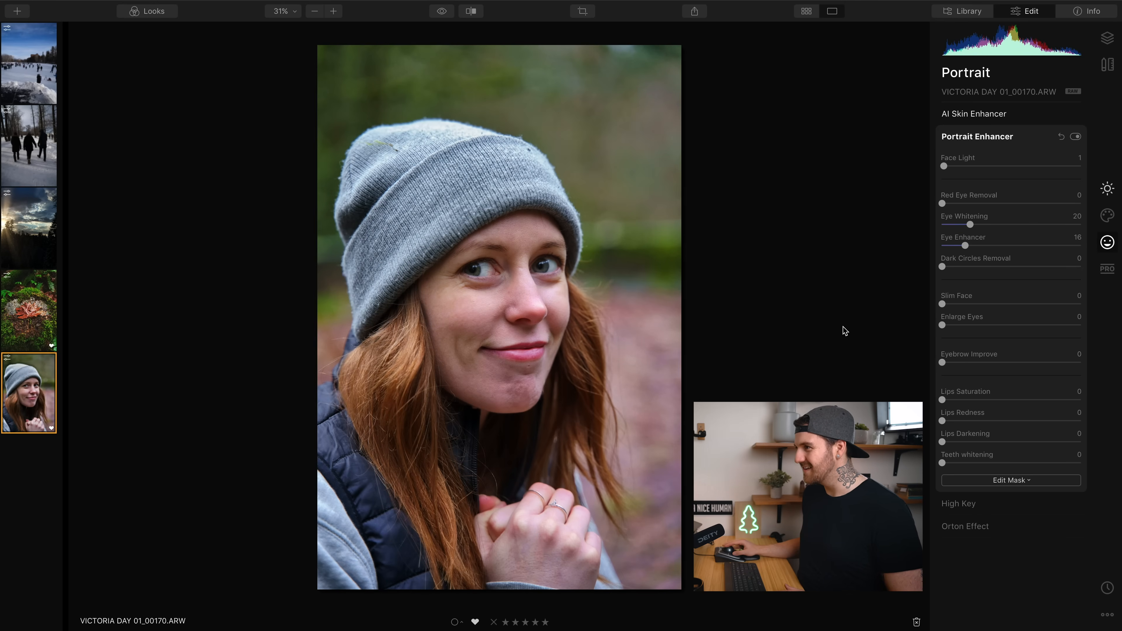
pyautogui.moveTo(942, 362); pyautogui.dragTo(1011, 365)
pyautogui.doubleClick(1012, 363)
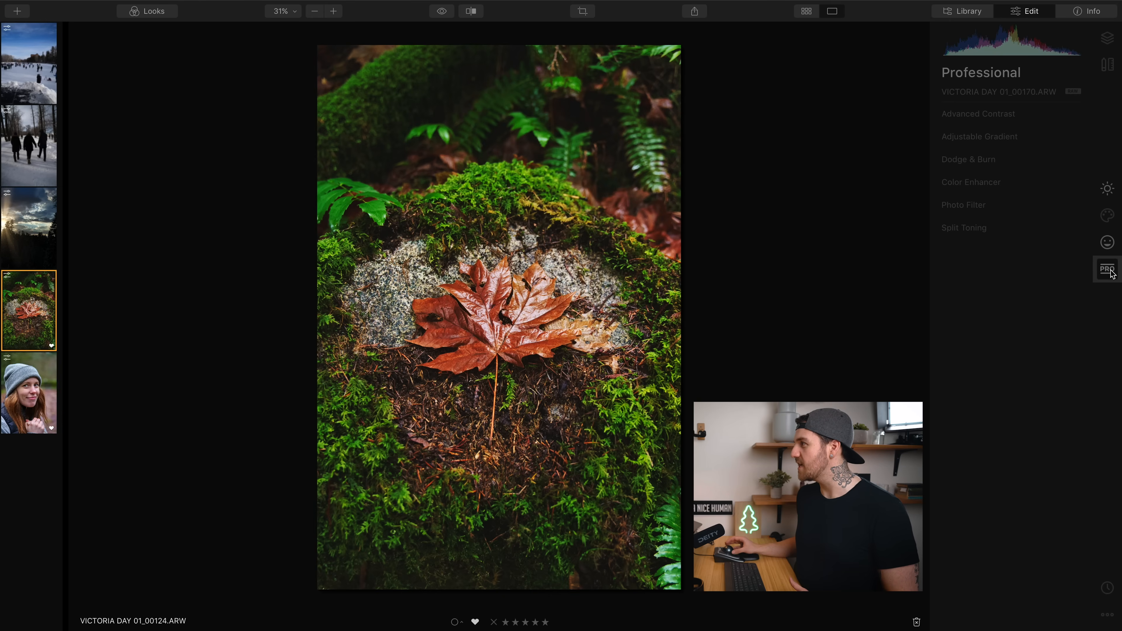
# Step: Try Advanced Contrast on the leaf photo's highlights, midtones and shadows, and return the contrast values to 0
pyautogui.click(1009, 114)
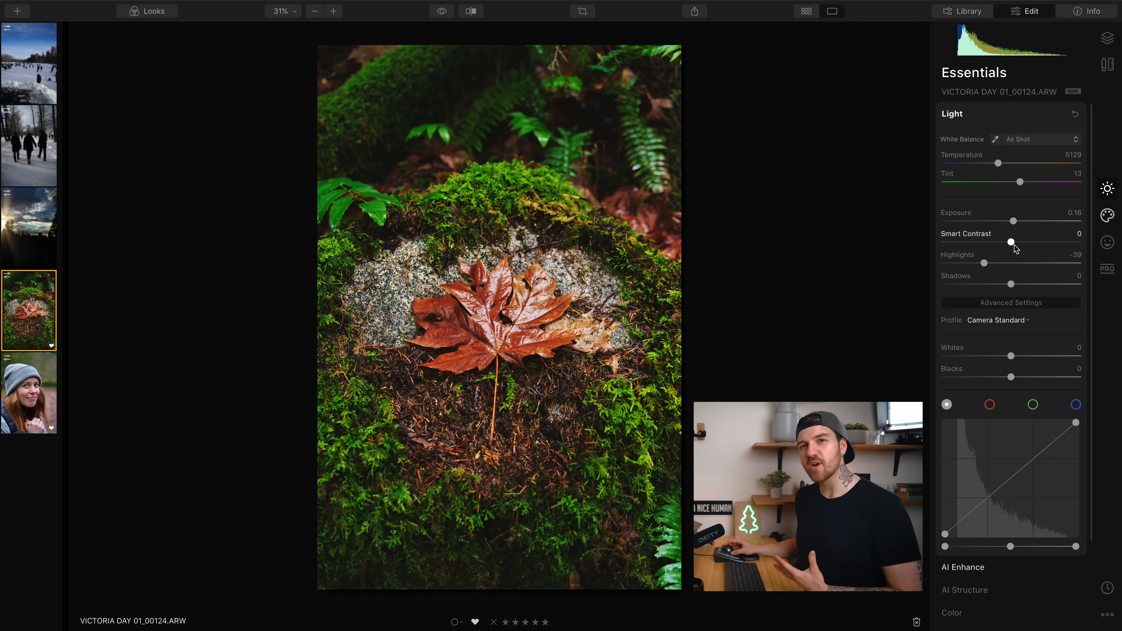
pyautogui.click(1109, 274)
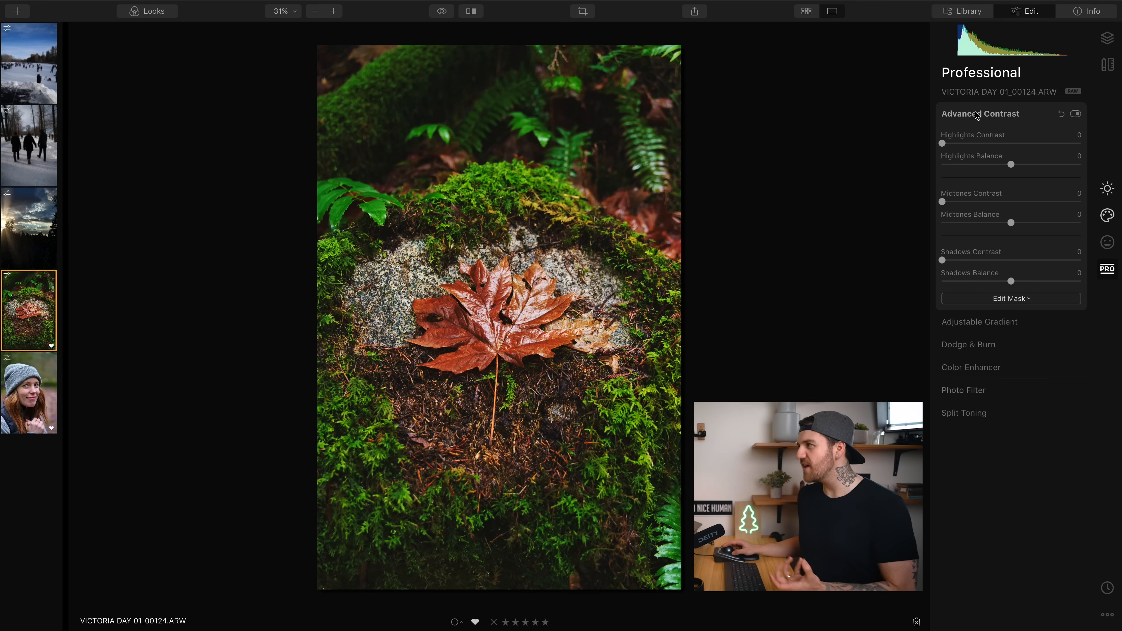
pyautogui.moveTo(942, 144)
pyautogui.mouseDown()
pyautogui.moveTo(1006, 146)
pyautogui.moveTo(924, 145)
pyautogui.mouseUp()
pyautogui.moveTo(945, 203); pyautogui.dragTo(922, 219)
pyautogui.moveTo(943, 261)
pyautogui.mouseDown()
pyautogui.moveTo(1016, 265)
pyautogui.moveTo(931, 276)
pyautogui.mouseUp()
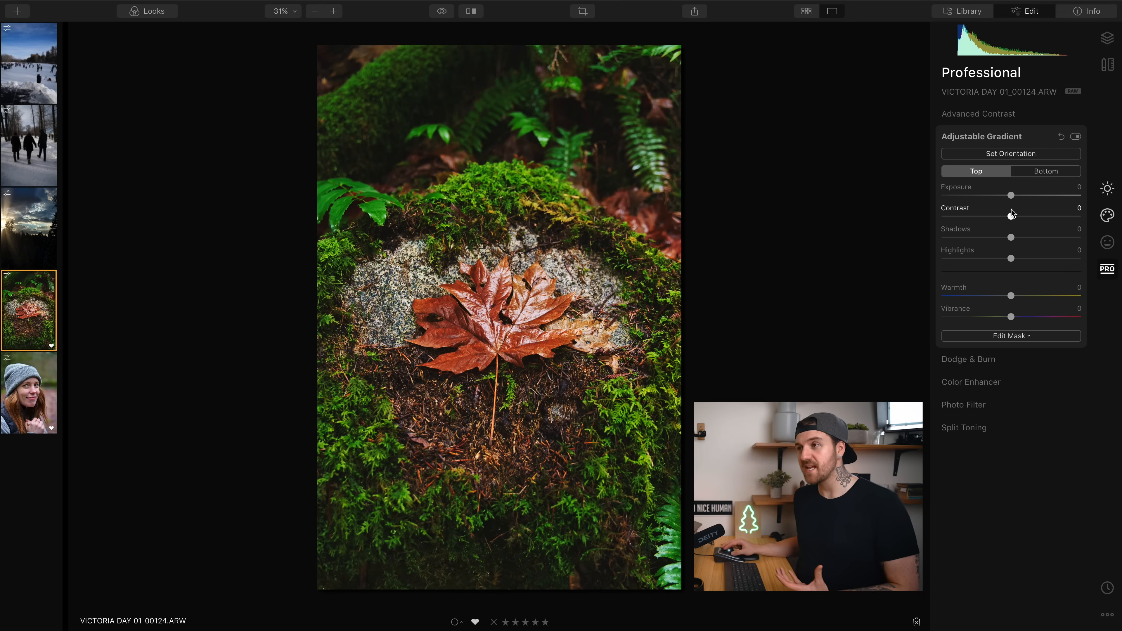
# Step: Apply an Adjustable Gradient to the skating photo with bottom Exposure -12 and top Exposure 34
pyautogui.click(29, 86)
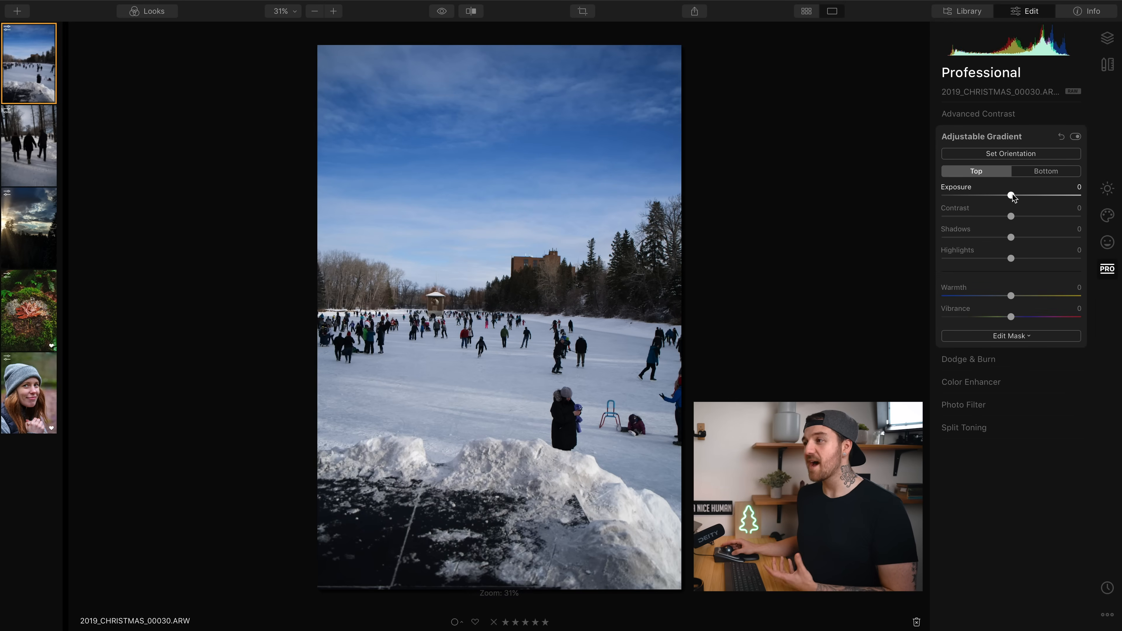
pyautogui.moveTo(1011, 195); pyautogui.dragTo(970, 200)
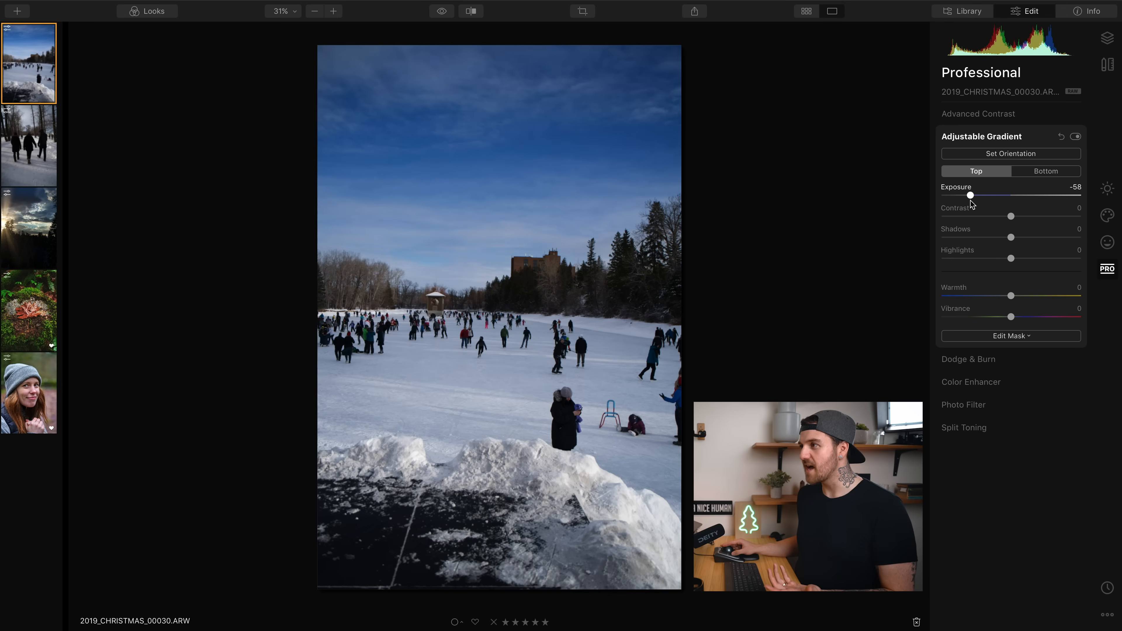
pyautogui.doubleClick(971, 199)
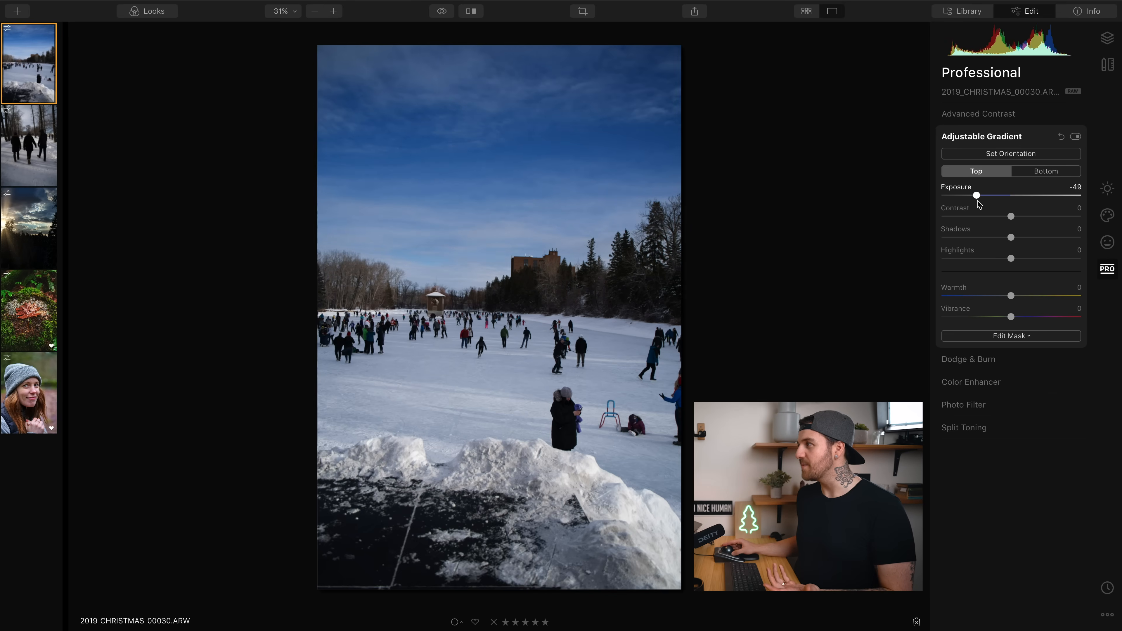
pyautogui.click(1025, 174)
pyautogui.moveTo(1012, 198)
pyautogui.mouseDown()
pyautogui.moveTo(1059, 196)
pyautogui.moveTo(1025, 196)
pyautogui.mouseUp()
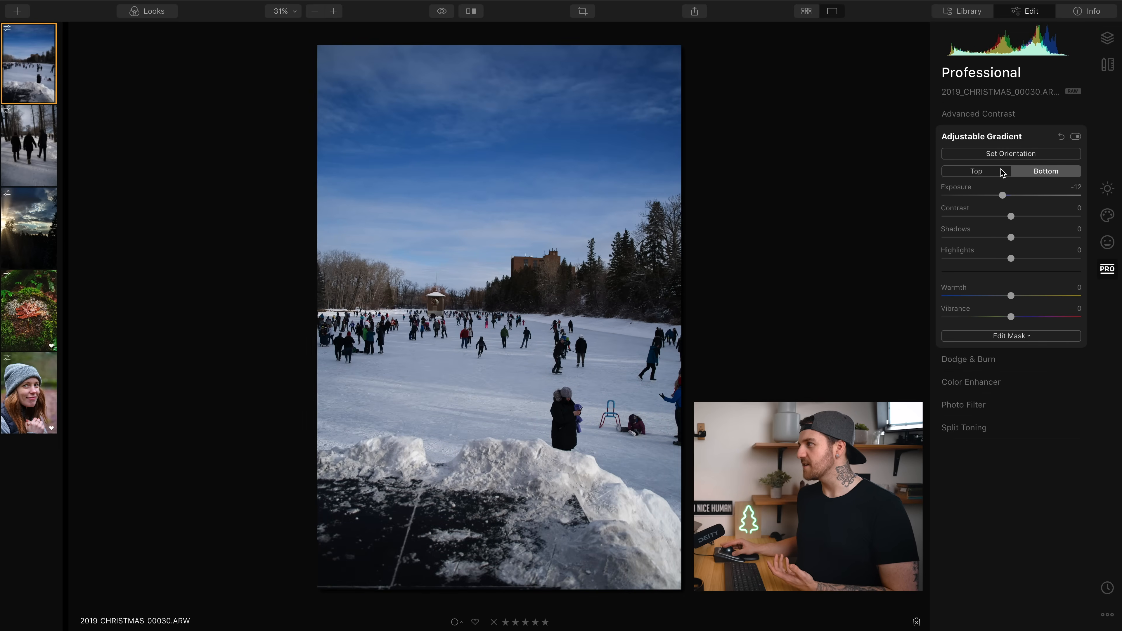
pyautogui.click(1005, 172)
pyautogui.moveTo(987, 196); pyautogui.dragTo(1034, 195)
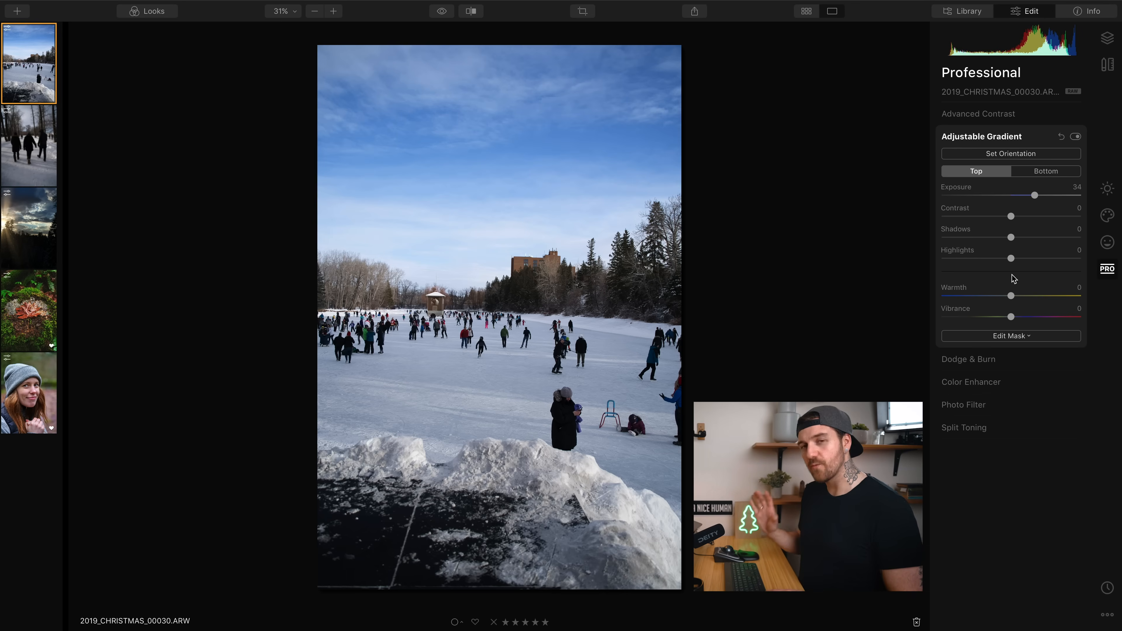
pyautogui.click(978, 137)
# Step: Try lightening a patch of ice in the skating photo with Dodge & Burn at 50% strength, and select the Darken brush
pyautogui.click(998, 160)
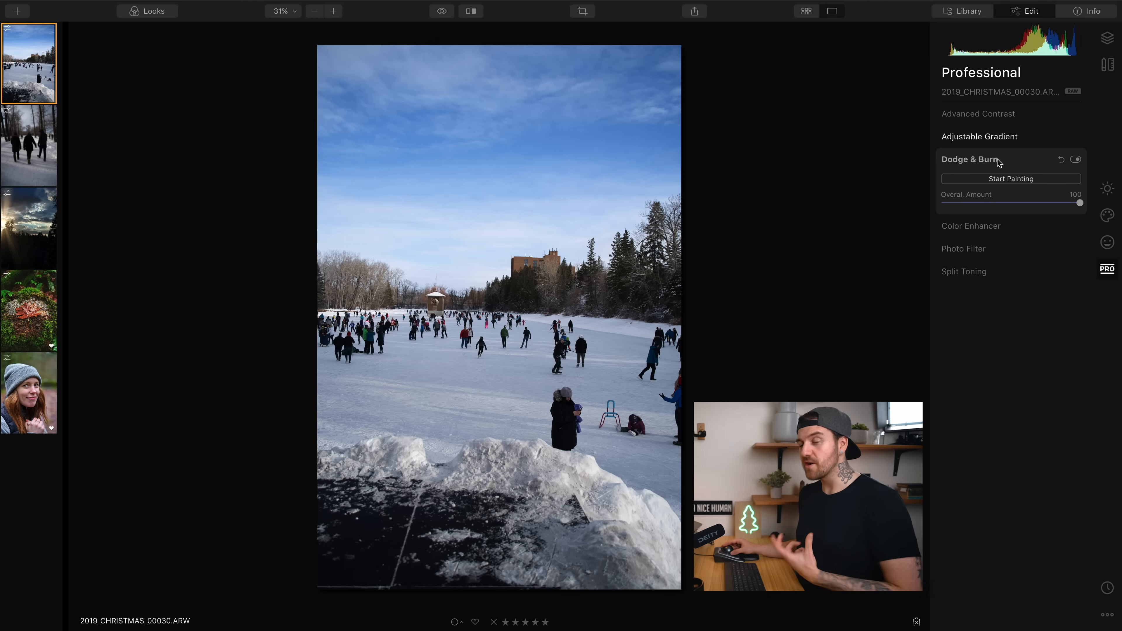
pyautogui.click(989, 181)
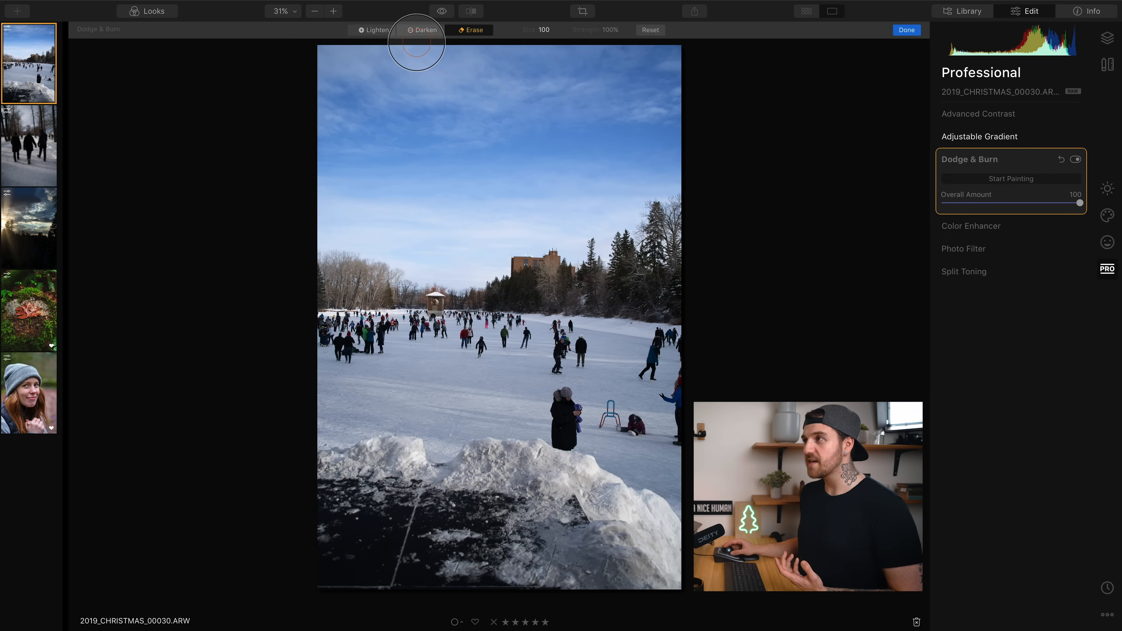
pyautogui.click(375, 31)
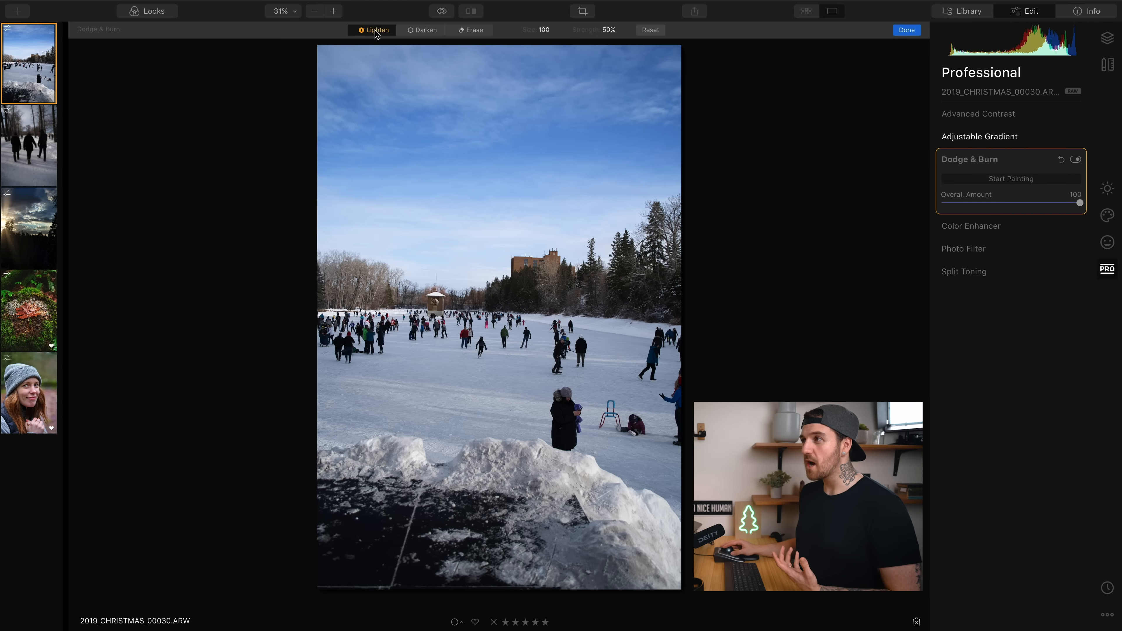
pyautogui.moveTo(461, 393)
pyautogui.mouseDown()
pyautogui.moveTo(451, 403)
pyautogui.moveTo(480, 347)
pyautogui.mouseUp()
pyautogui.click(422, 30)
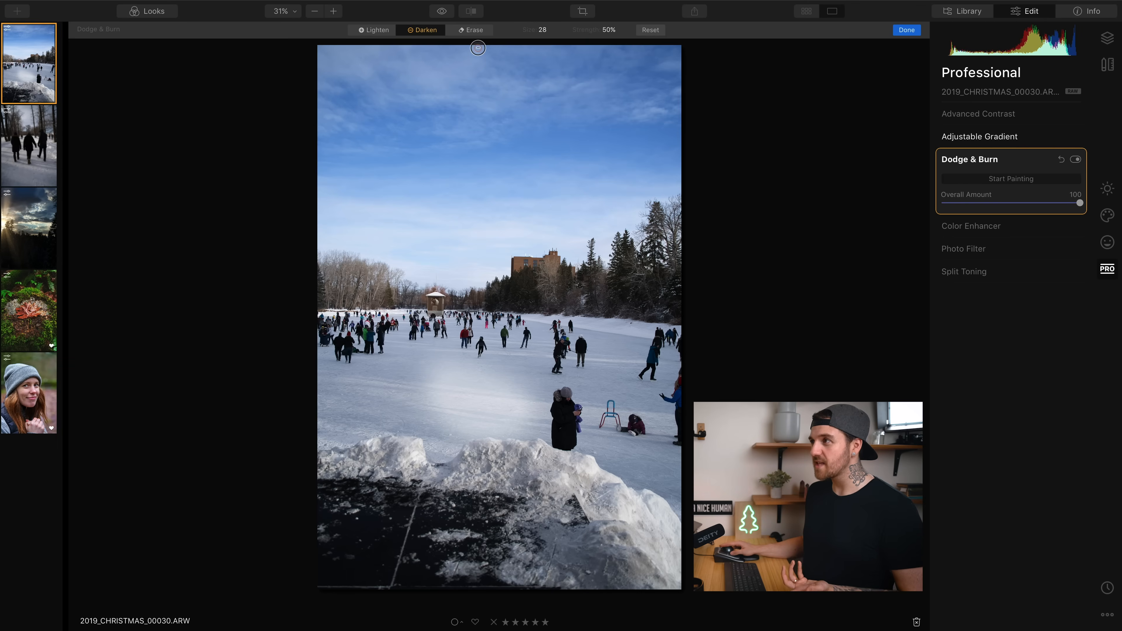
pyautogui.click(997, 159)
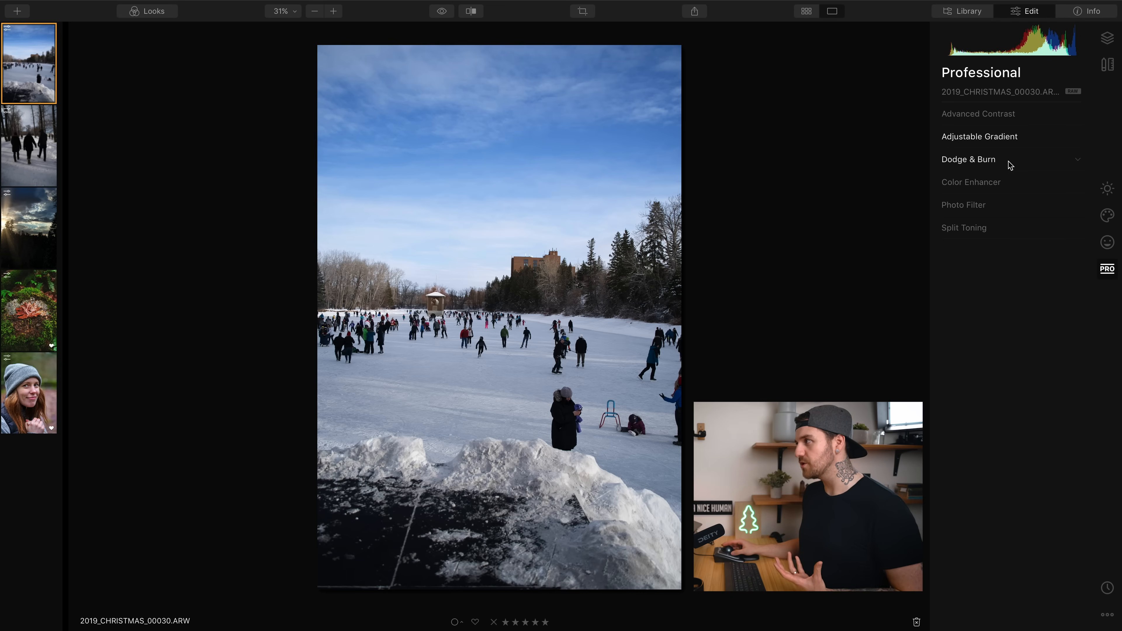
# Step: Try Color Enhancer Warmth at -75 on the leaf photo, reset it, and set Brilliance to 25
pyautogui.click(1008, 184)
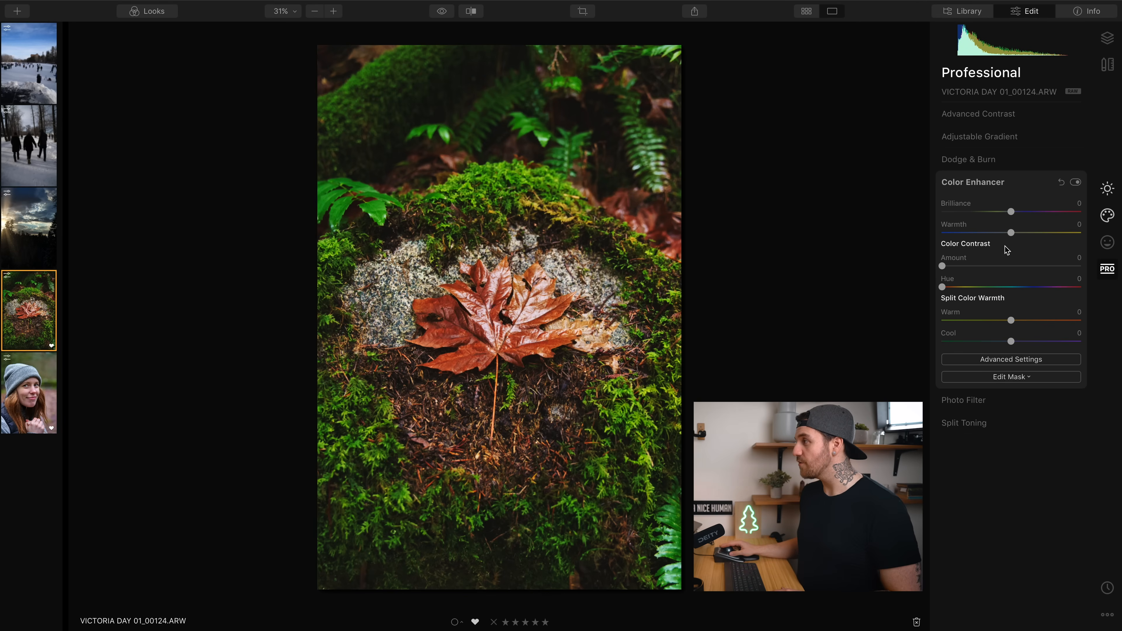
pyautogui.moveTo(1014, 230); pyautogui.dragTo(955, 234)
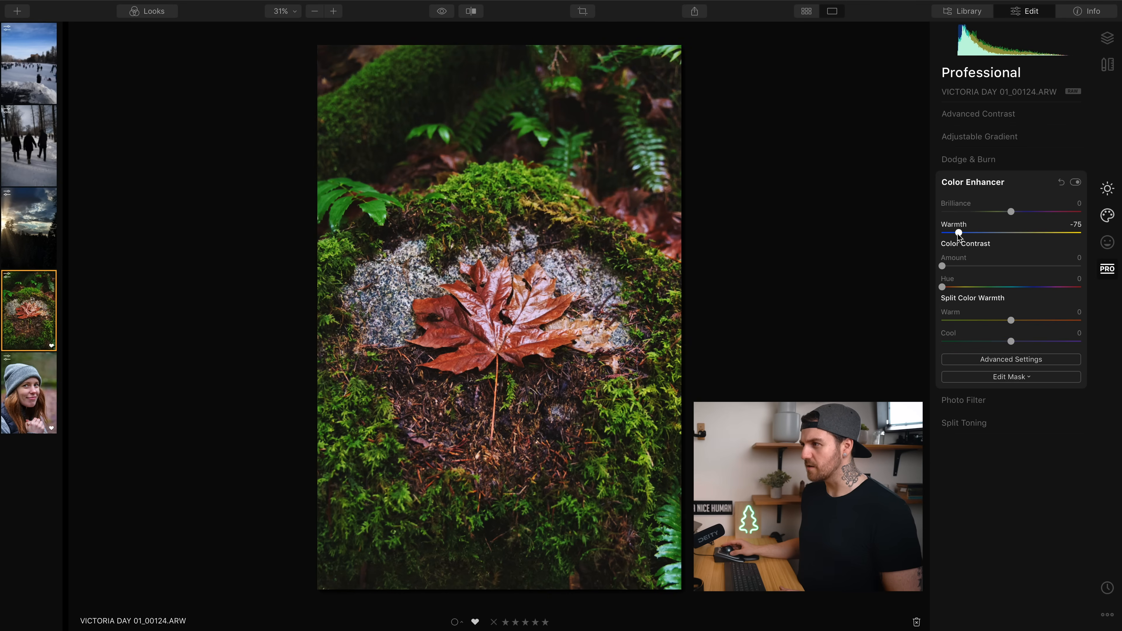
pyautogui.doubleClick(958, 232)
pyautogui.moveTo(1010, 211); pyautogui.dragTo(1031, 216)
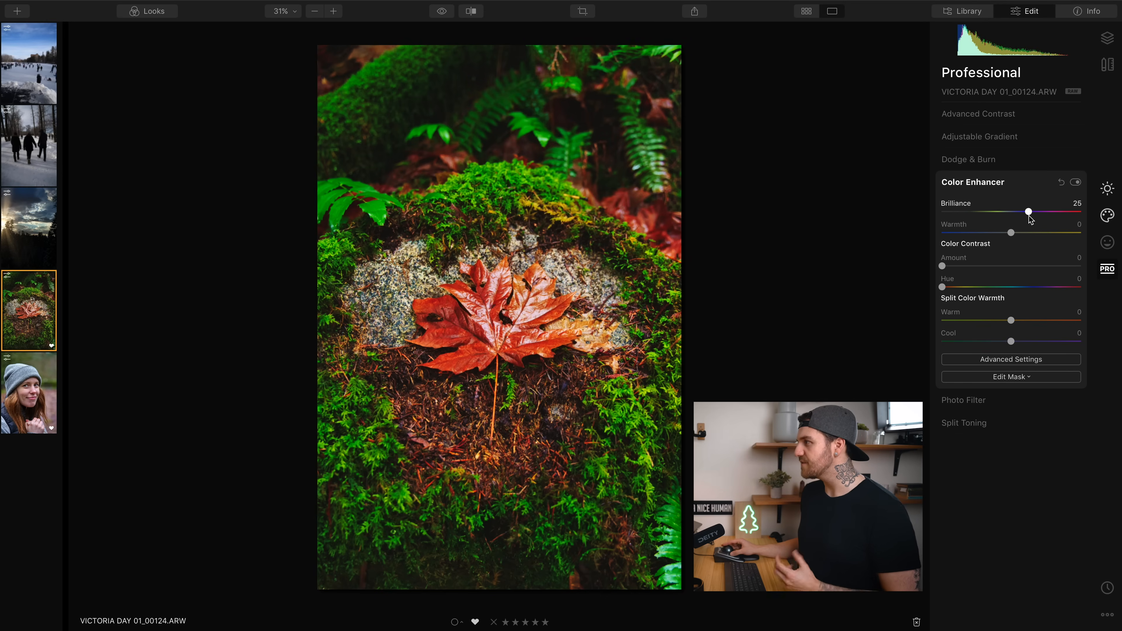
# Step: Try the Photo Filter on the leaf photo by raising its Amount, and reset the adjustment to 0
pyautogui.click(998, 182)
pyautogui.click(994, 206)
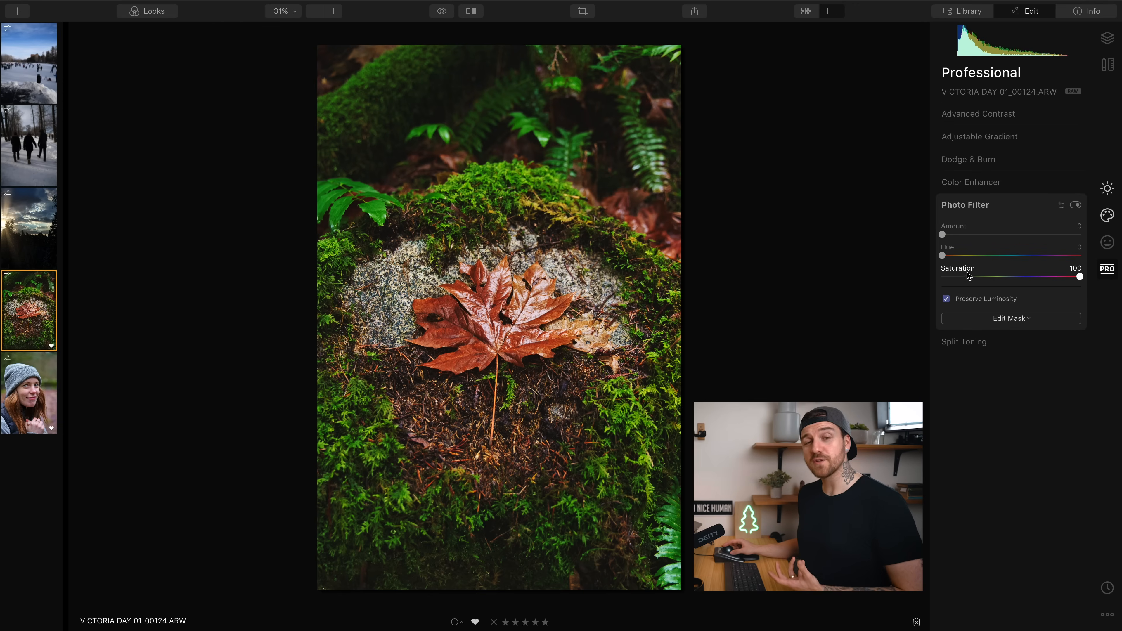
pyautogui.moveTo(942, 255); pyautogui.dragTo(1021, 234)
pyautogui.doubleClick(1021, 235)
pyautogui.click(994, 205)
# Step: Split-tone the leaf photo with highlights Hue 29 and shadows Hue 192, both at Saturation 100, and lower the overall Amount
pyautogui.click(994, 227)
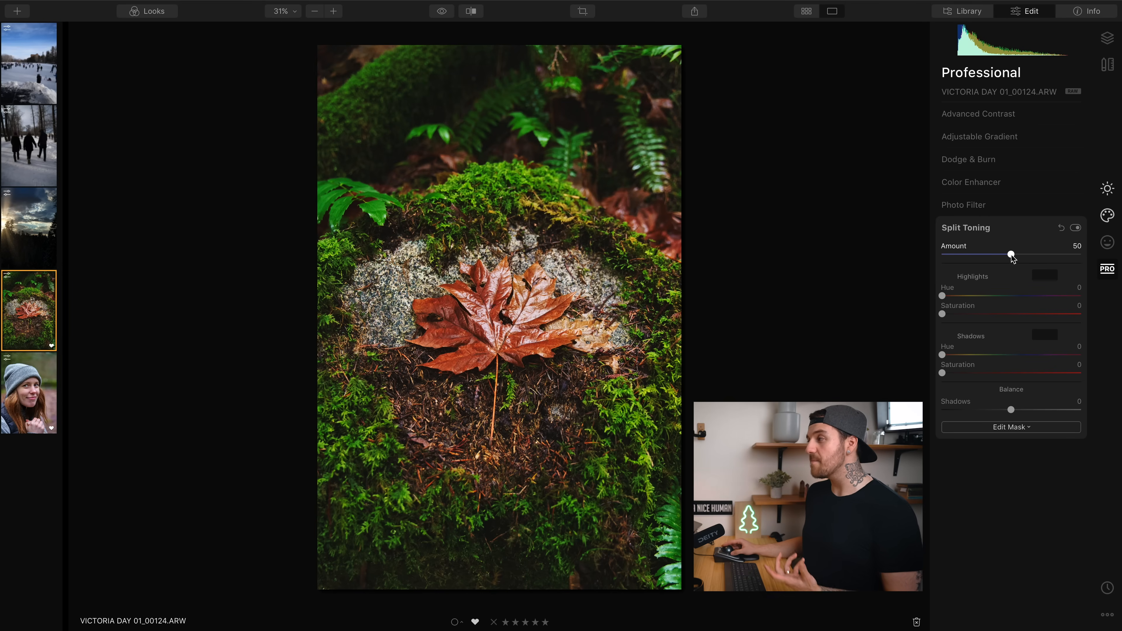
pyautogui.moveTo(941, 315); pyautogui.dragTo(1079, 314)
pyautogui.moveTo(942, 373); pyautogui.dragTo(1079, 372)
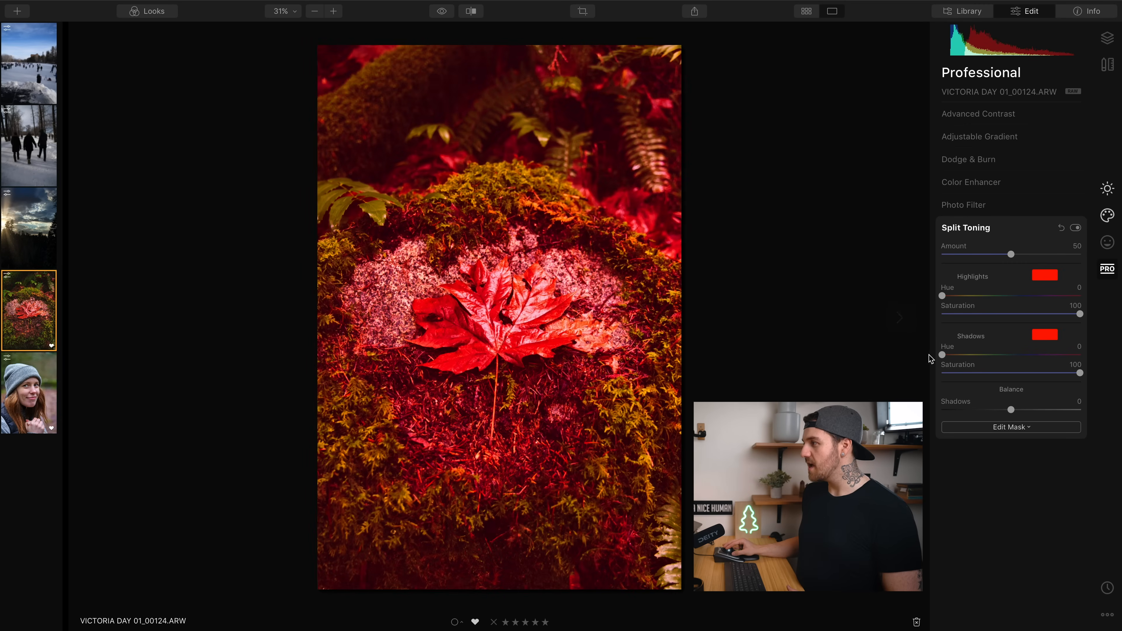
pyautogui.moveTo(942, 354); pyautogui.dragTo(1021, 356)
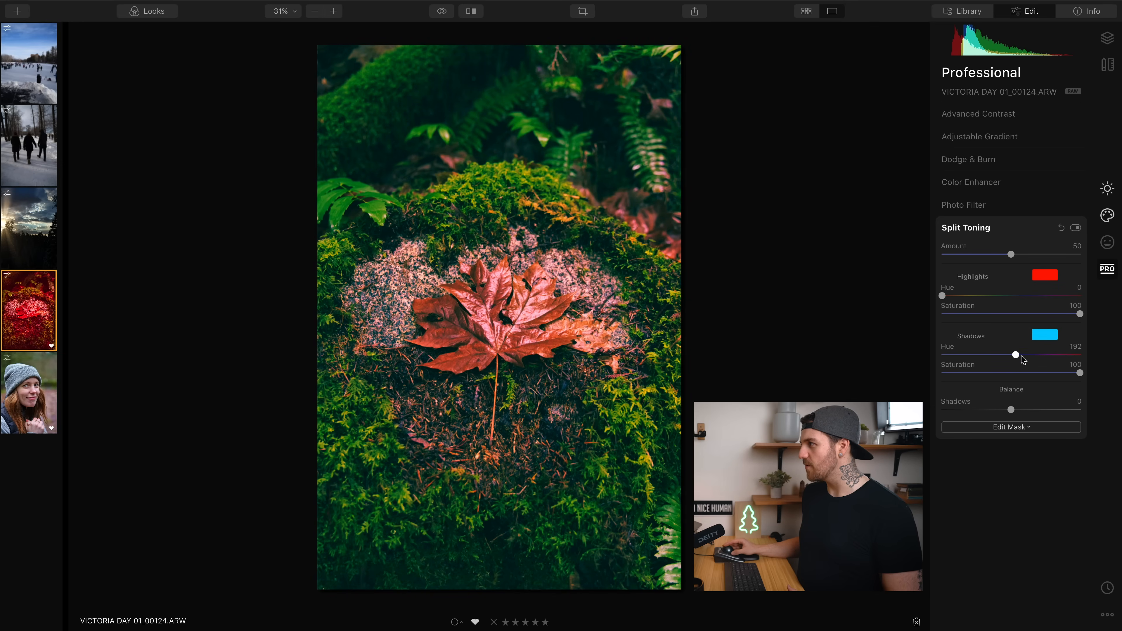
pyautogui.moveTo(941, 297); pyautogui.dragTo(953, 296)
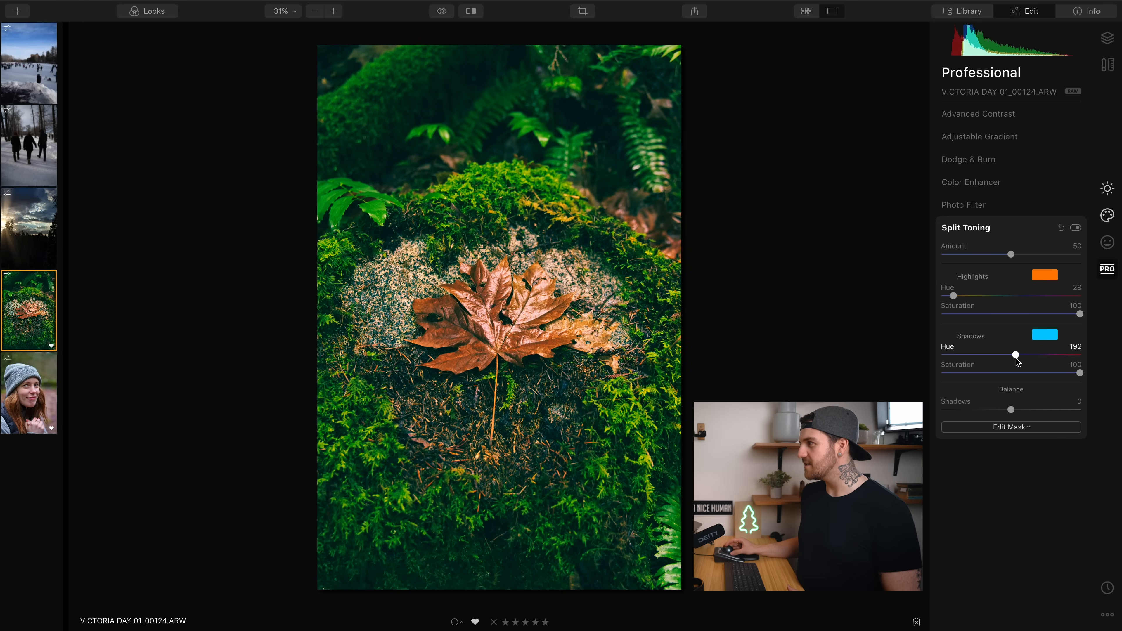
pyautogui.moveTo(1013, 256); pyautogui.dragTo(891, 261)
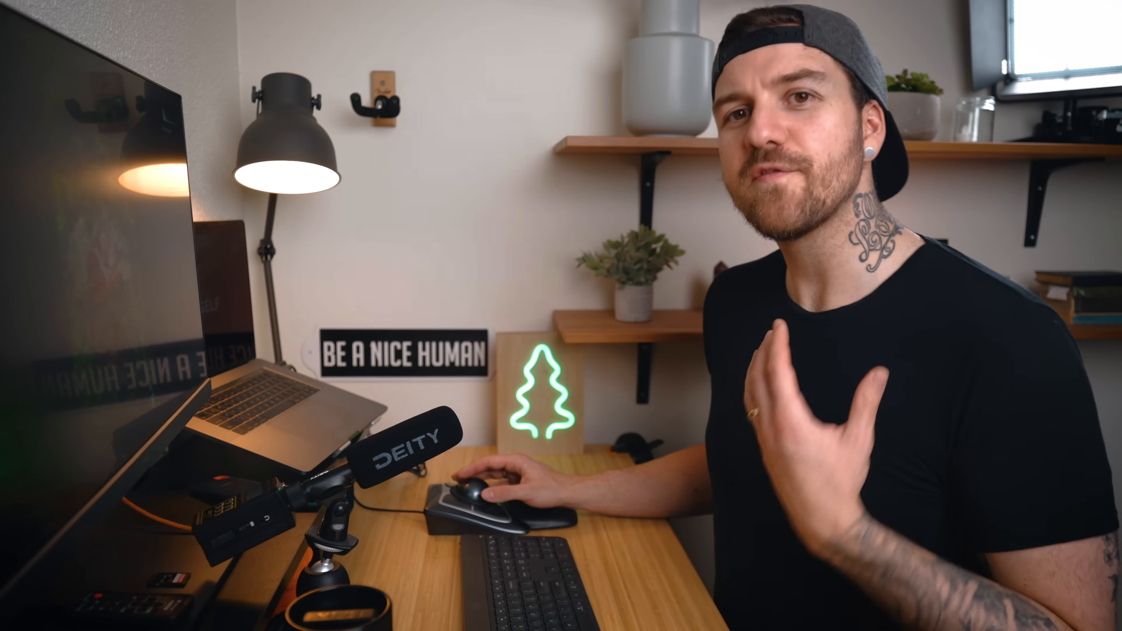